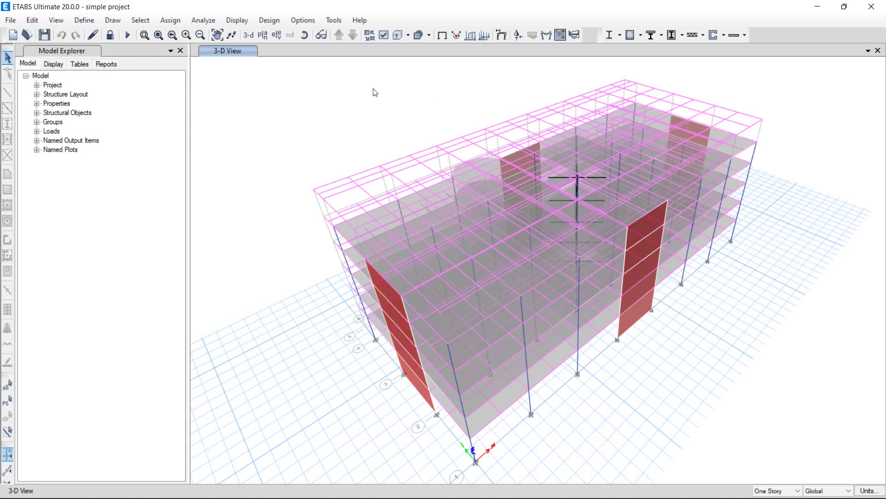
Step: Open the Choose Tables for Display dialog and collapse the Model Definition, Analysis Results and Design Data groups
click(239, 20)
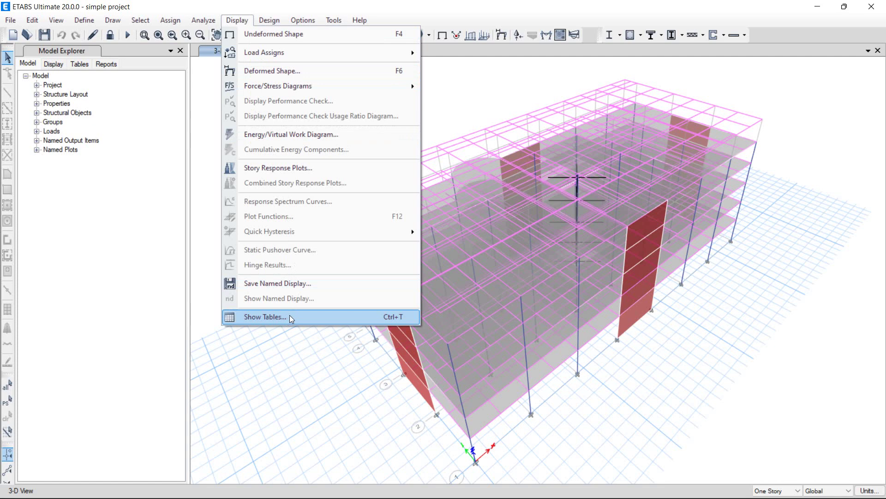
click(167, 122)
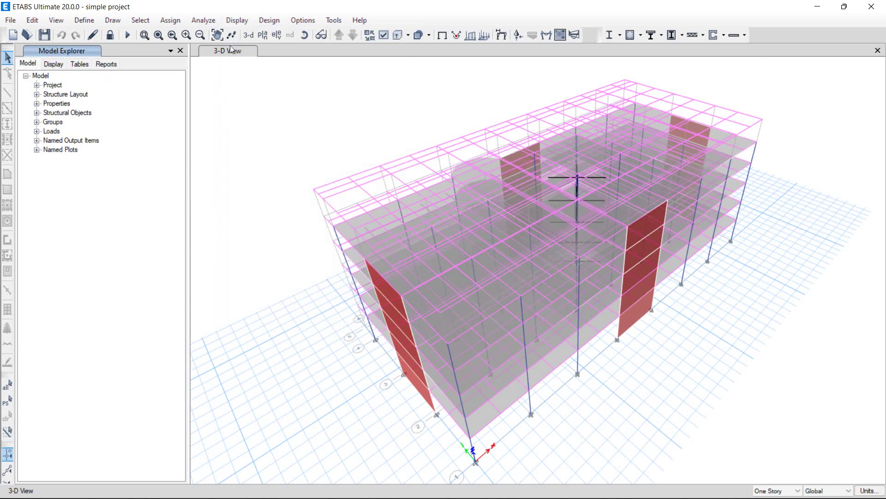
click(240, 21)
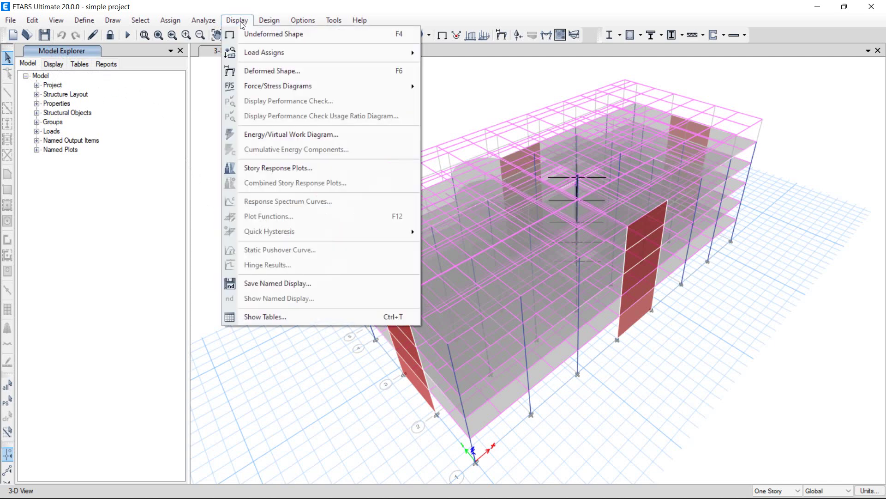
click(278, 318)
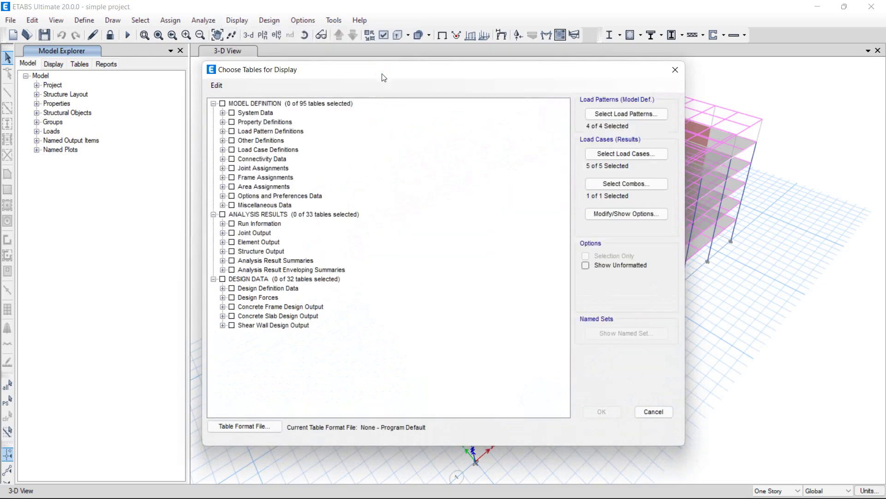
click(214, 104)
click(214, 112)
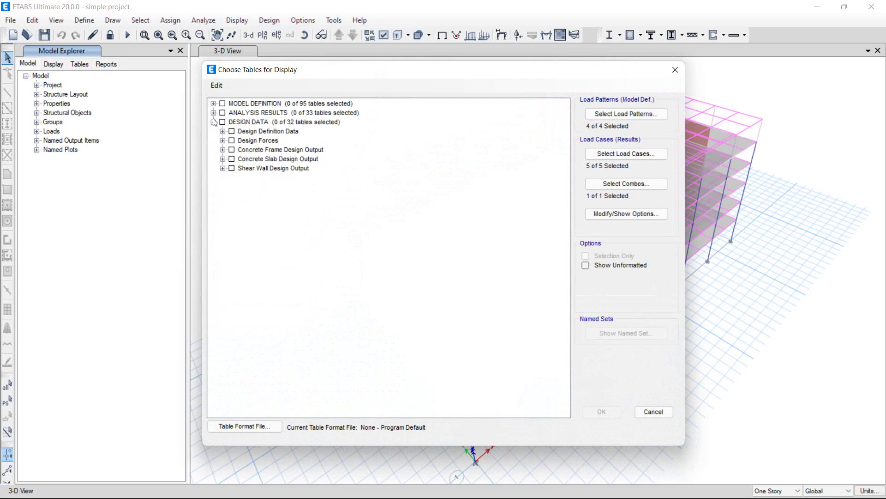
click(214, 122)
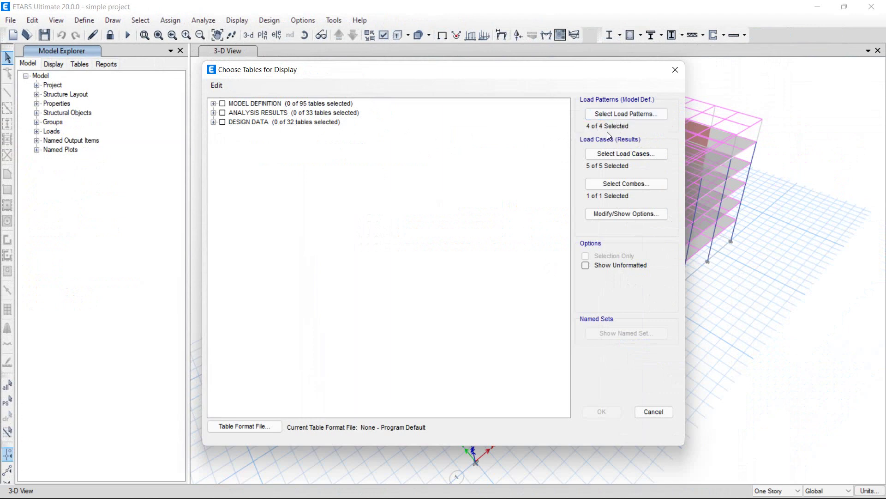
Step: Check the load pattern selection and limit the load cases for results to Dead, Live, SD and UL
click(625, 115)
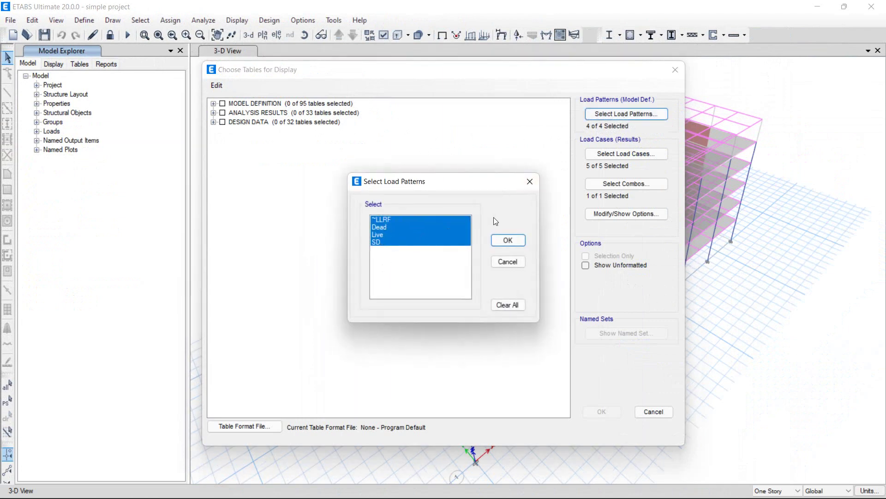
click(527, 184)
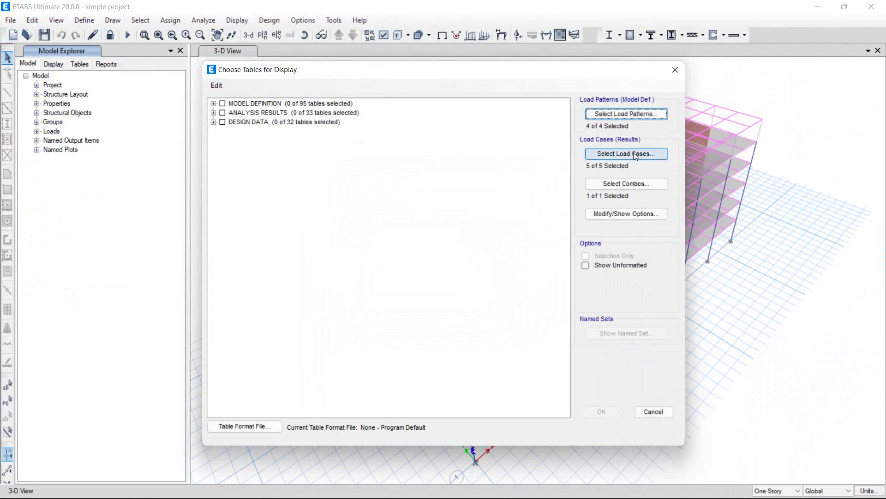
click(635, 153)
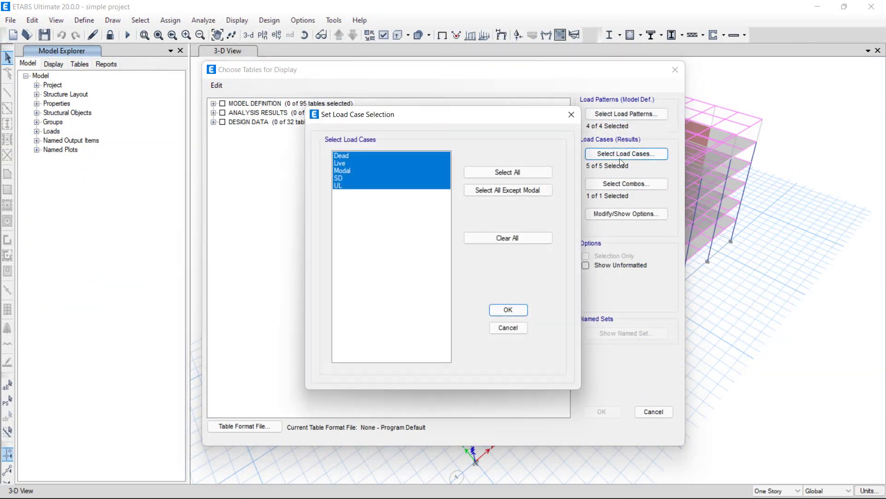
click(387, 173)
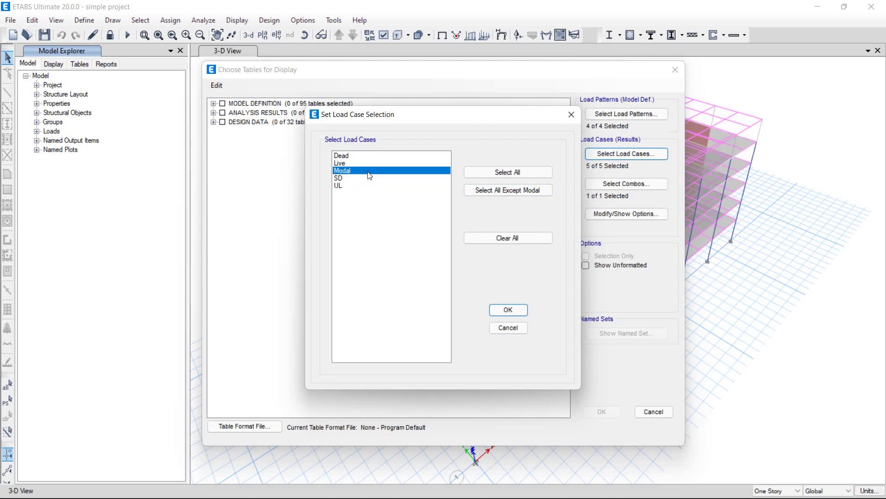
click(363, 156)
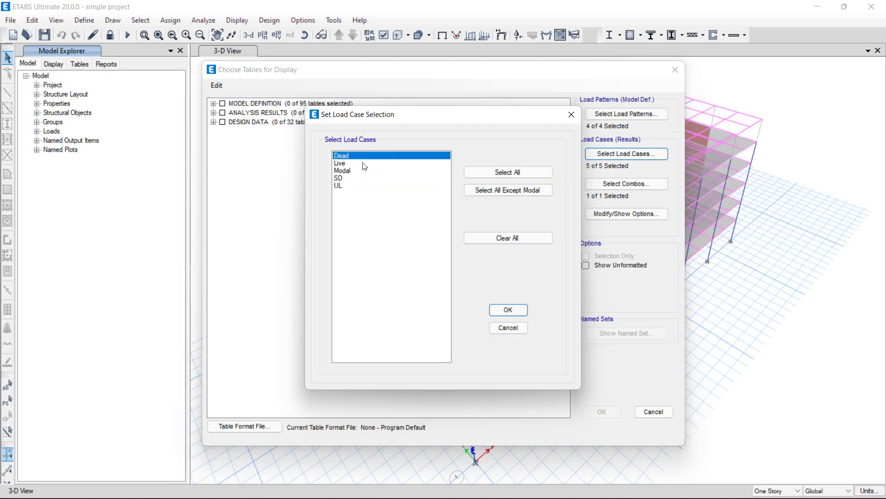
ctrl+click(364, 163)
ctrl+click(363, 178)
ctrl+click(360, 185)
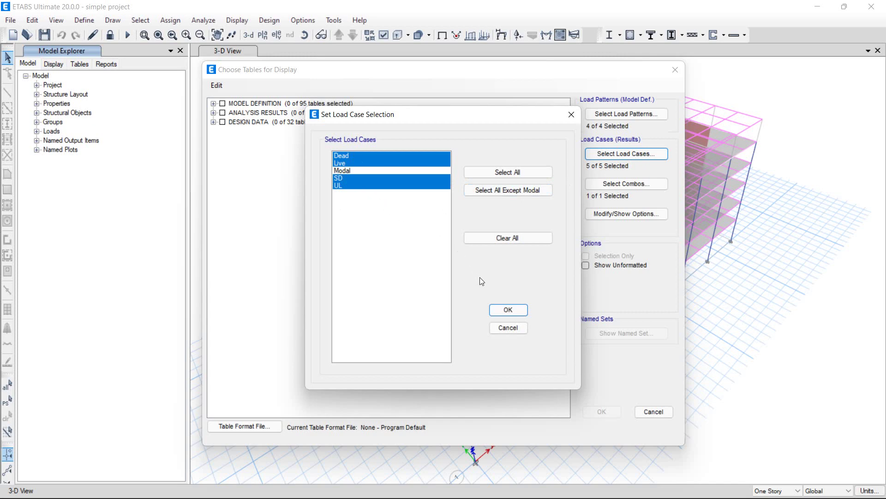
click(507, 308)
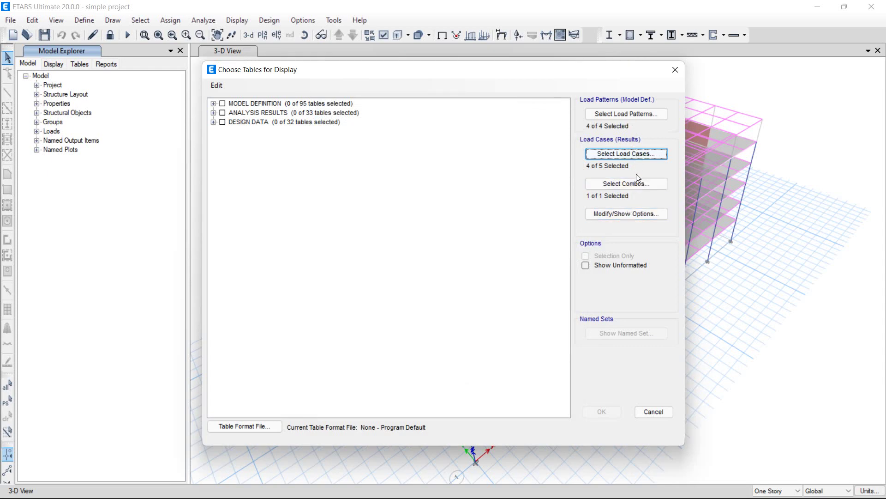
Step: Review the load combination selection and the database table output options, closing both without changes
click(639, 185)
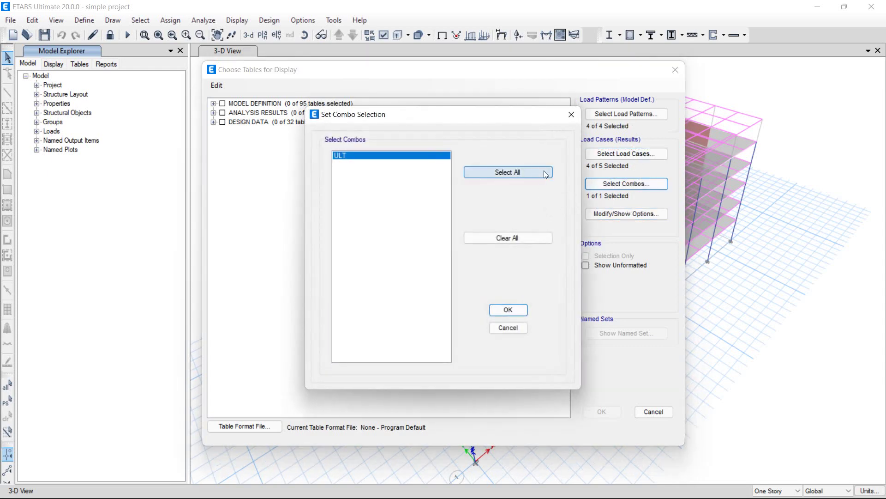
click(573, 116)
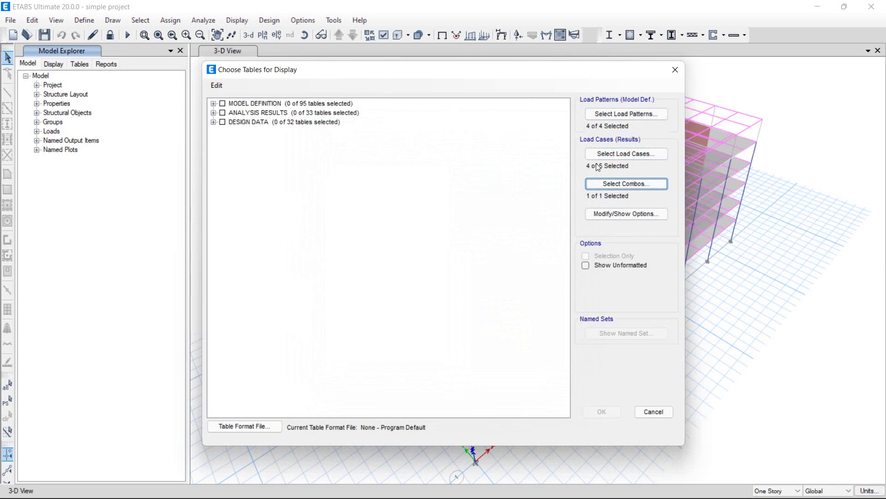
click(618, 216)
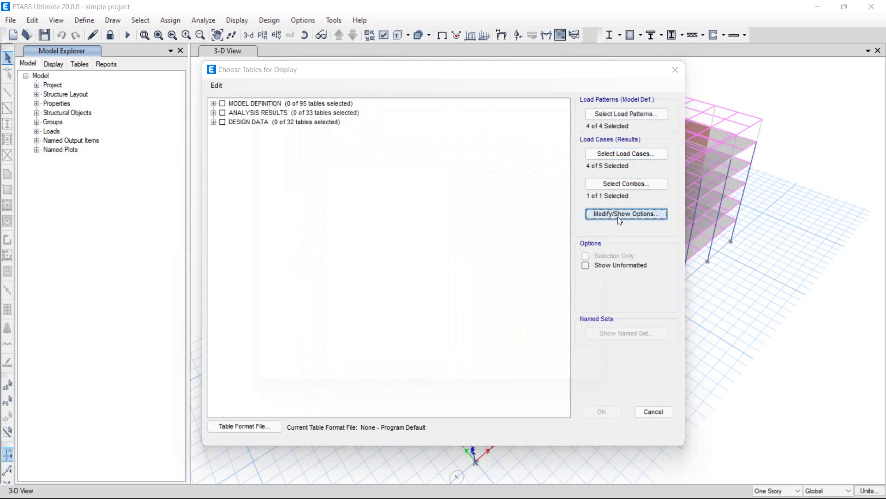
drag(516, 98, 432, 69)
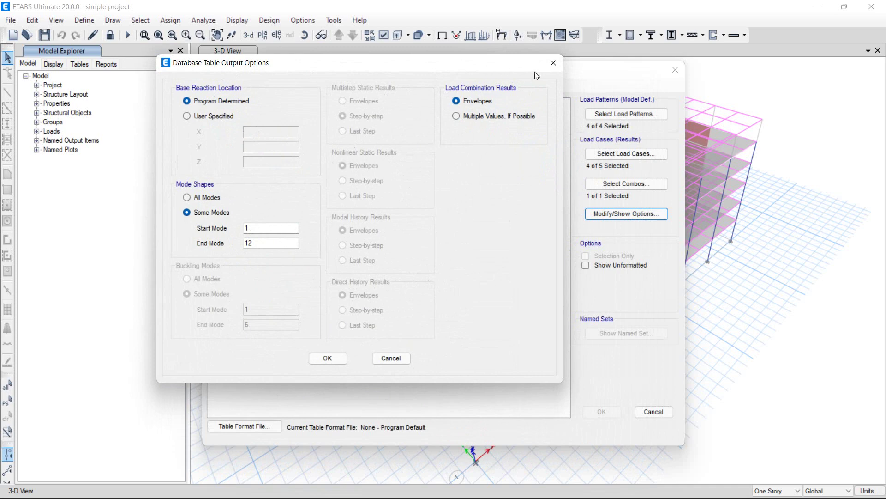
click(553, 63)
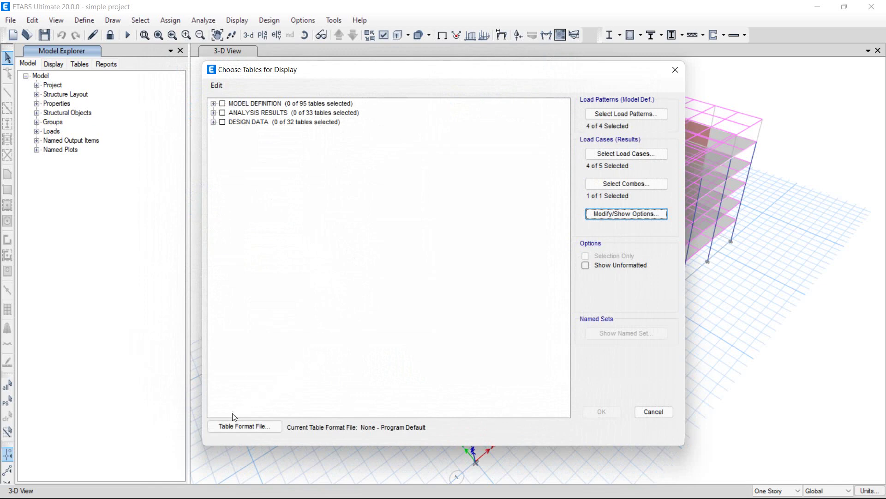
Step: Inspect the table format file settings, including browsing for a user-specified XML file, and cancel out of them
click(252, 429)
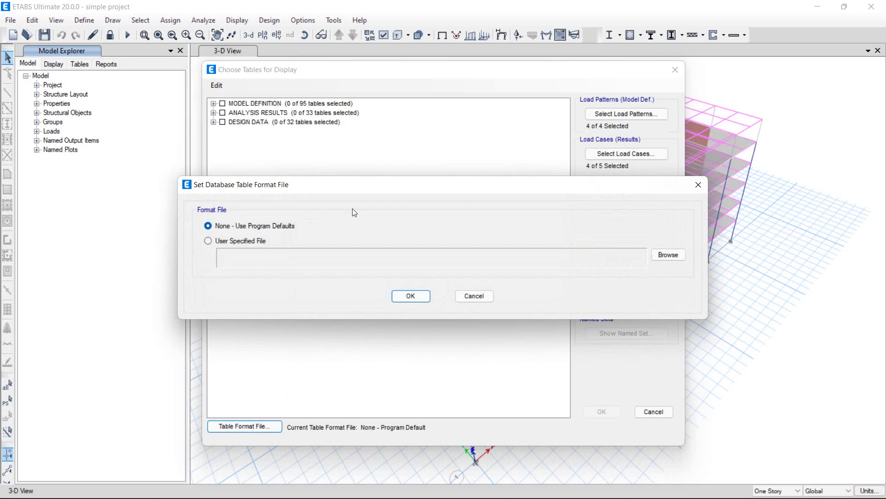
click(223, 241)
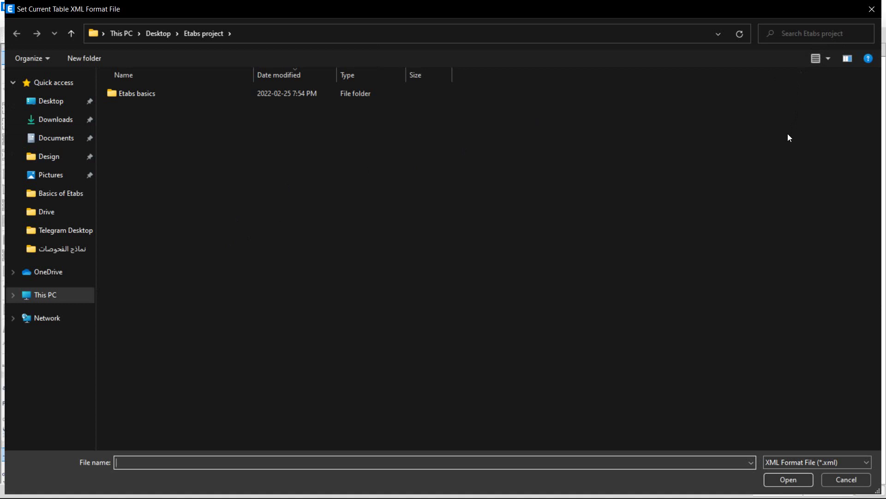
click(869, 10)
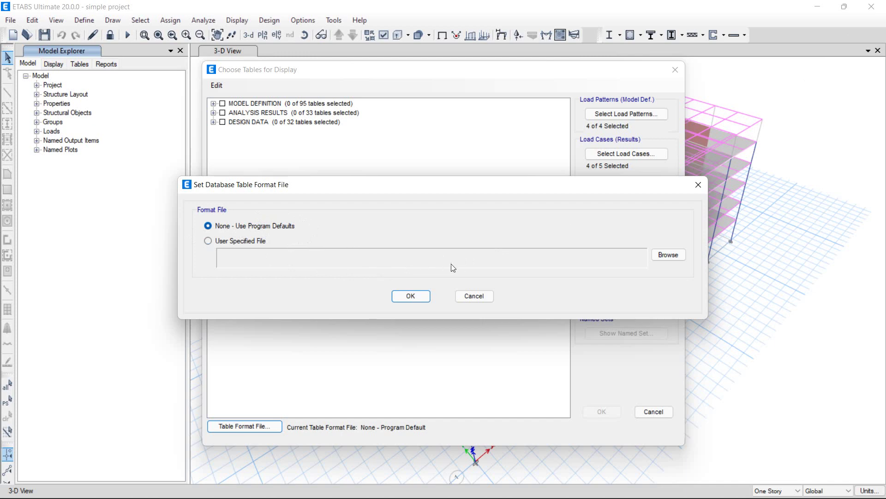
click(473, 296)
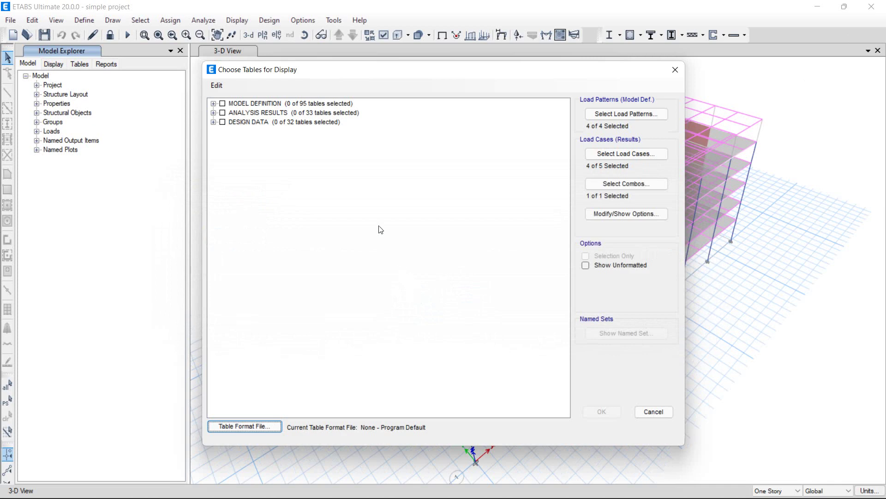
Step: Examine the tables under System Data, Property Definitions and Load Pattern Definitions in the Model Definition group
click(213, 104)
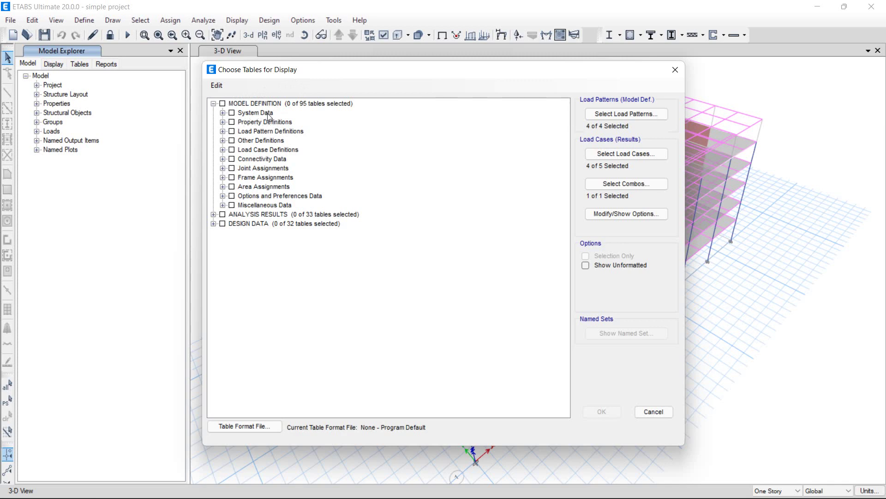
click(224, 113)
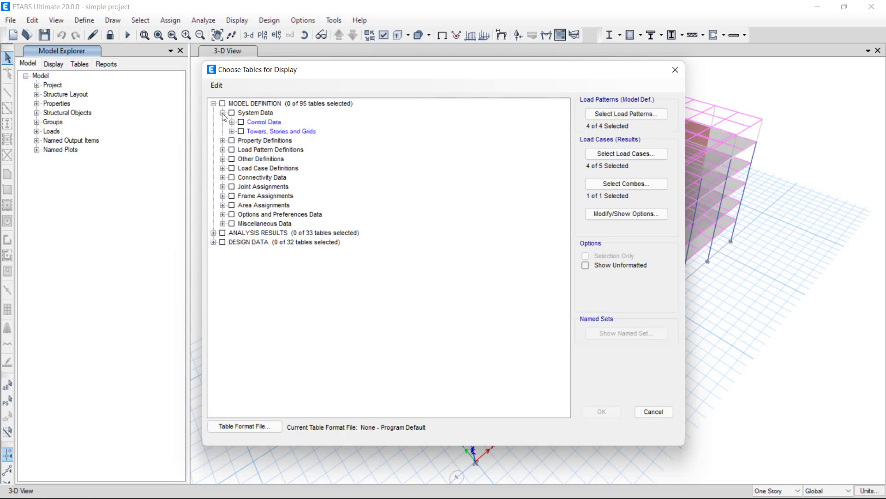
click(223, 114)
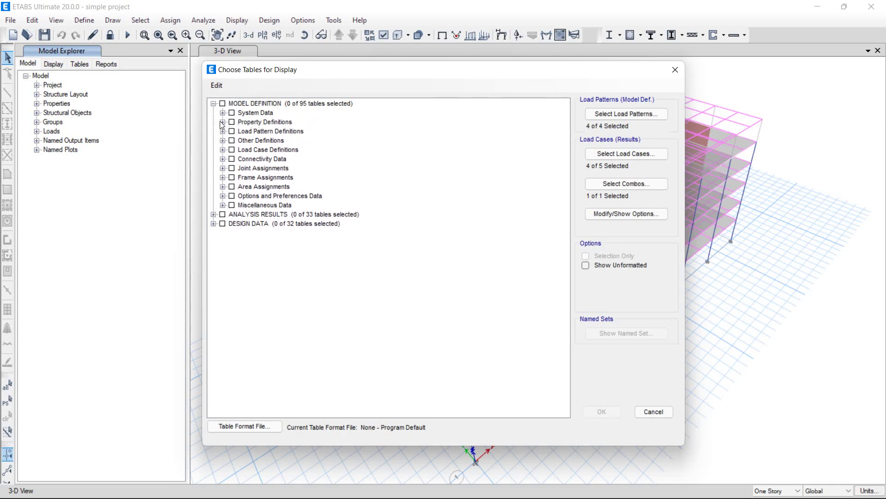
click(223, 122)
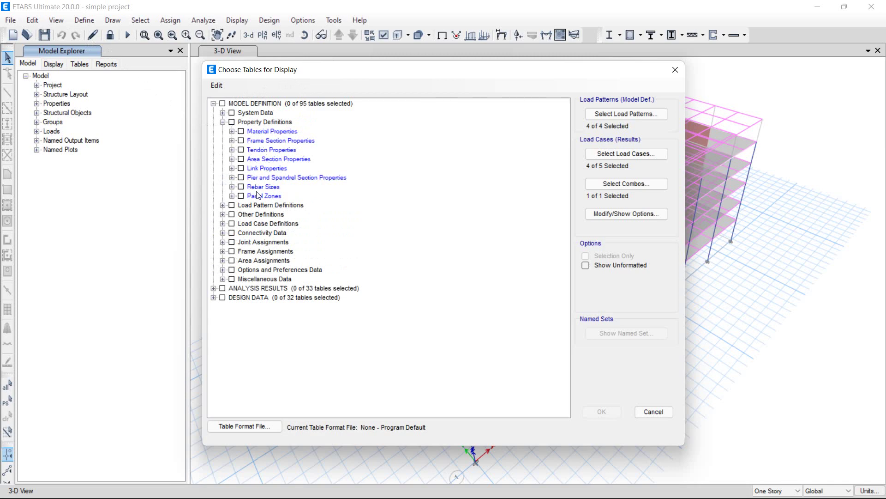
click(222, 122)
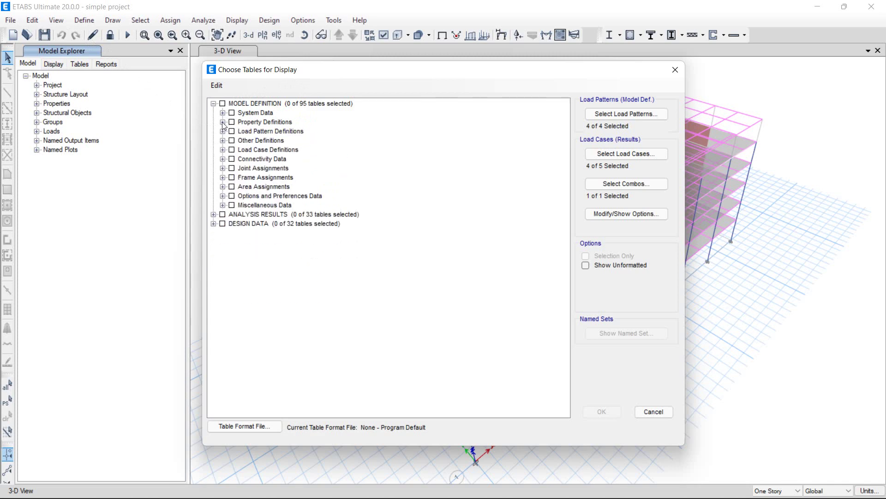
click(222, 131)
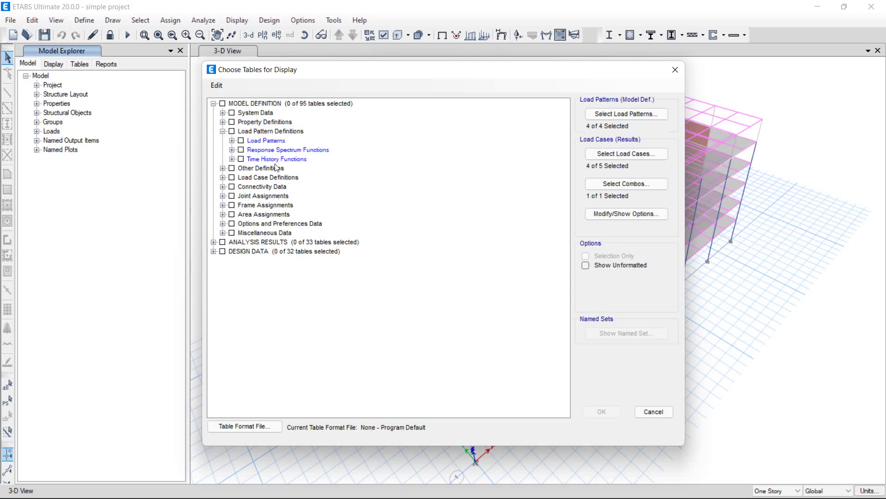
click(222, 131)
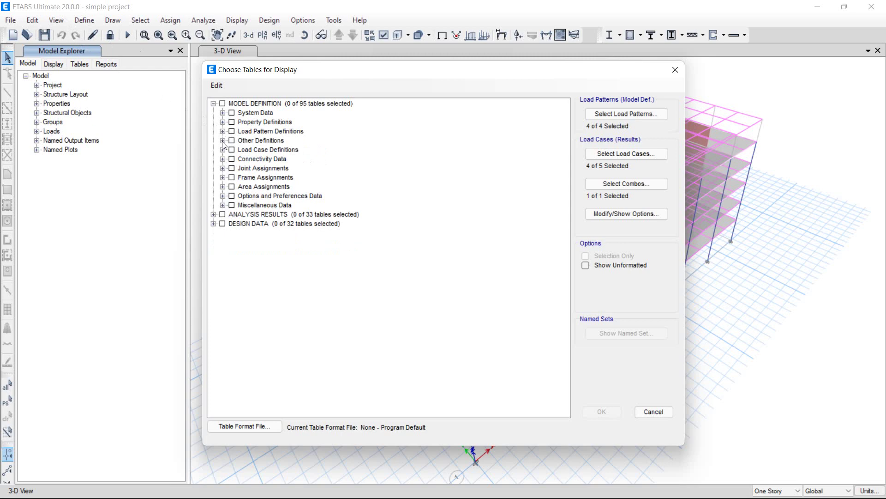
Step: Examine the tables under Other Definitions, Load Case Definitions and Connectivity Data, collapsing each category again
click(223, 141)
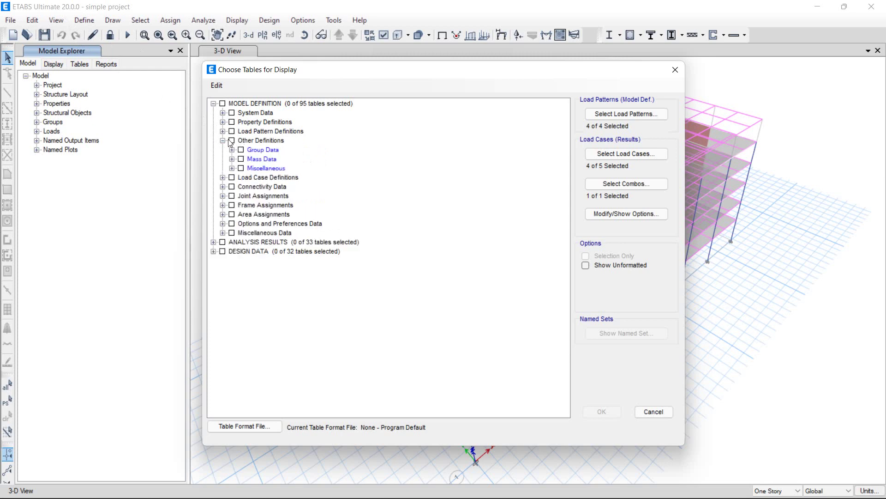
click(223, 140)
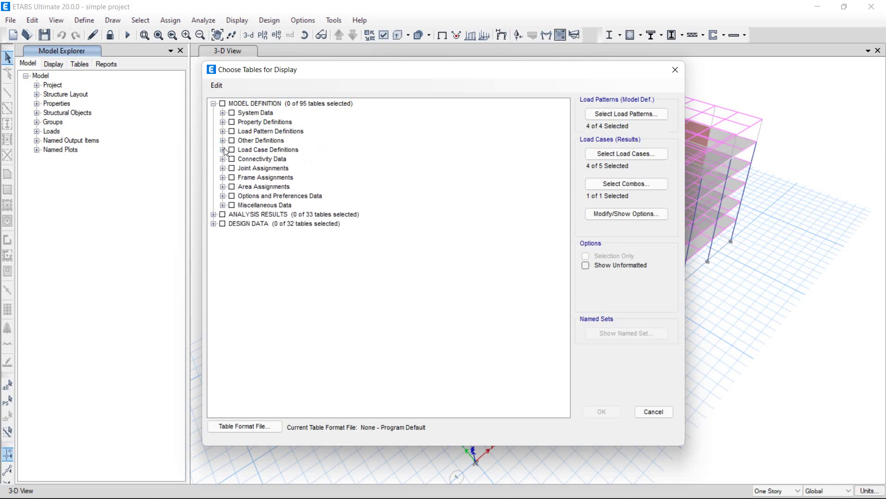
click(222, 150)
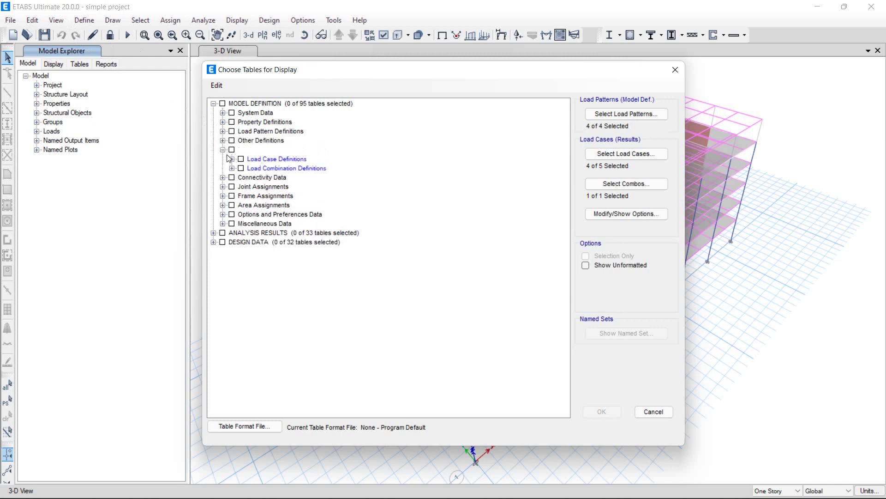
click(223, 150)
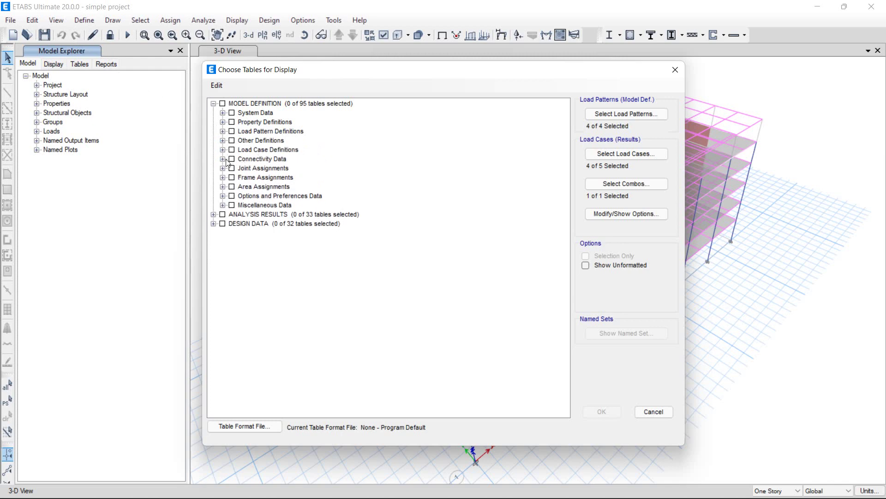
click(223, 159)
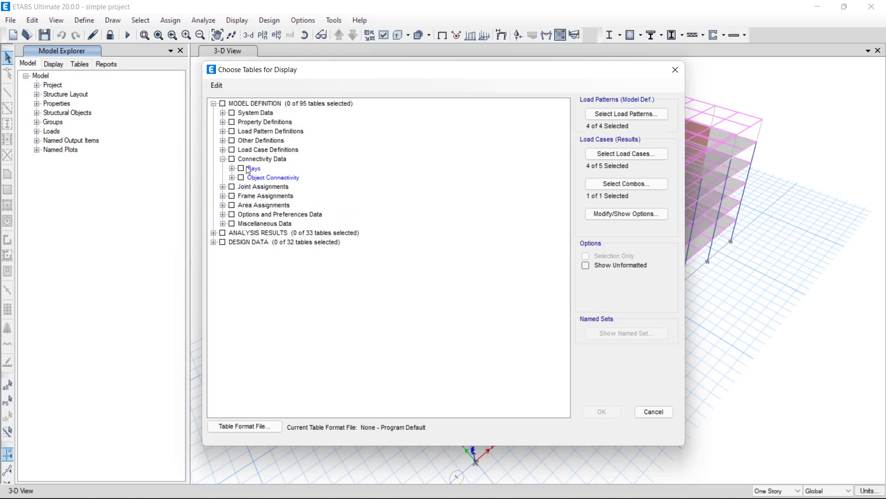
click(223, 159)
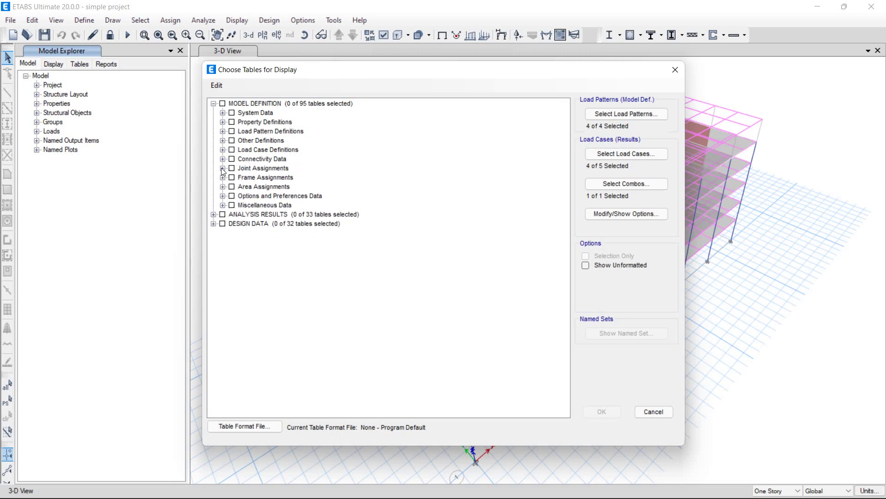
Step: Examine the tables under Joint Assignments and Frame Assignments, including Frame Item Assignments, and collapse the Model Definition group
click(222, 168)
click(223, 168)
click(222, 177)
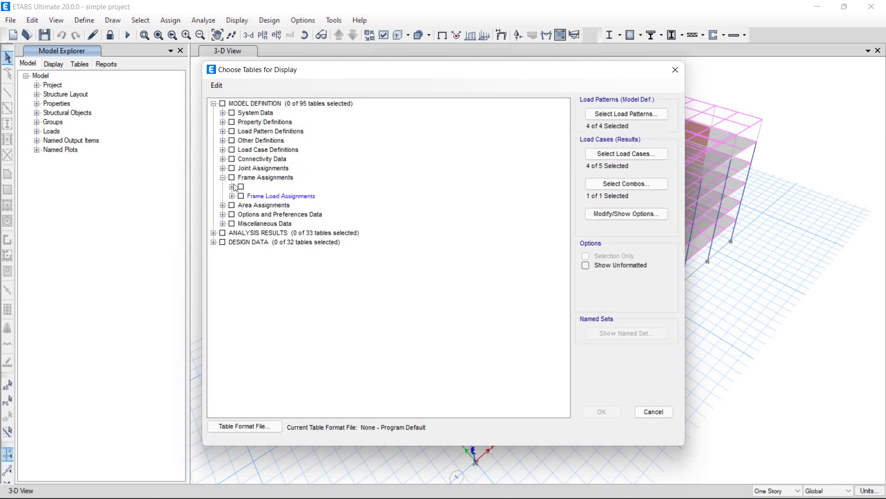
click(232, 187)
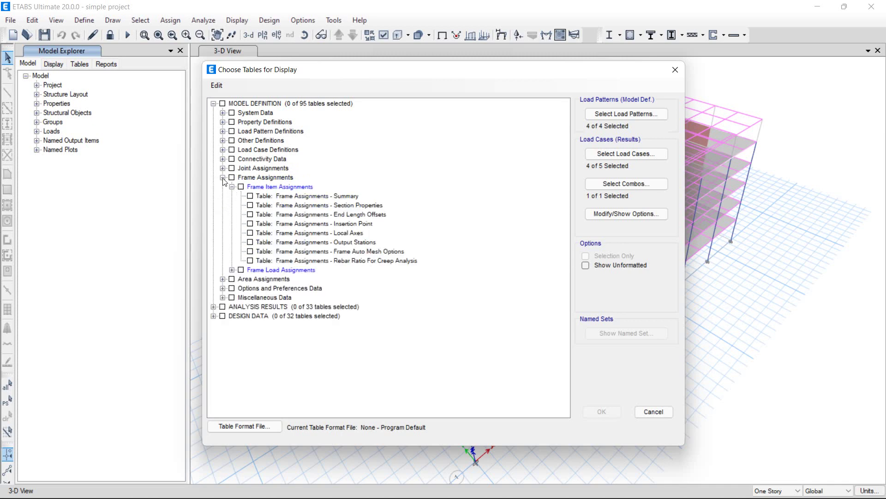
click(223, 179)
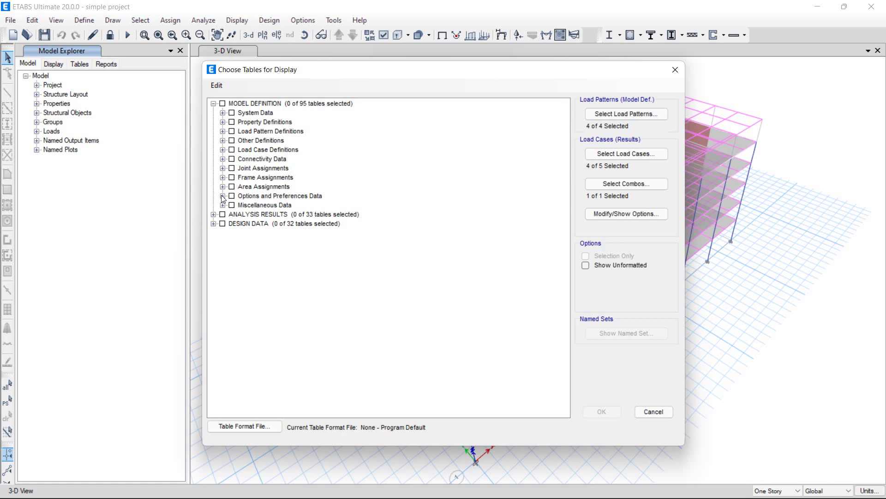
click(213, 103)
Step: Examine the Analysis Messages table under Run Information in the Analysis Results group
click(214, 113)
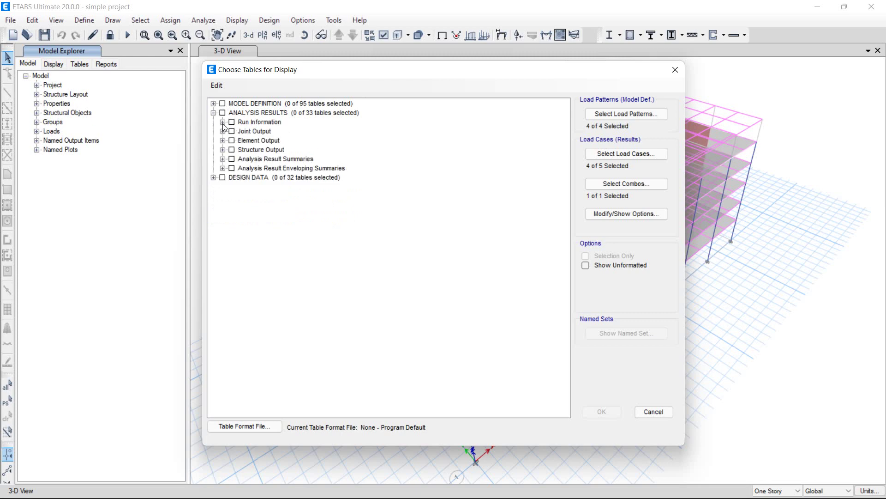
click(223, 122)
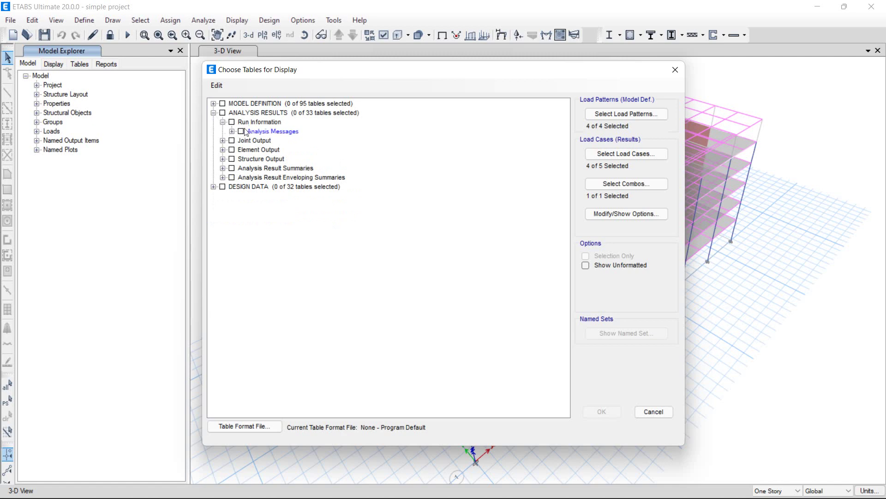
click(232, 131)
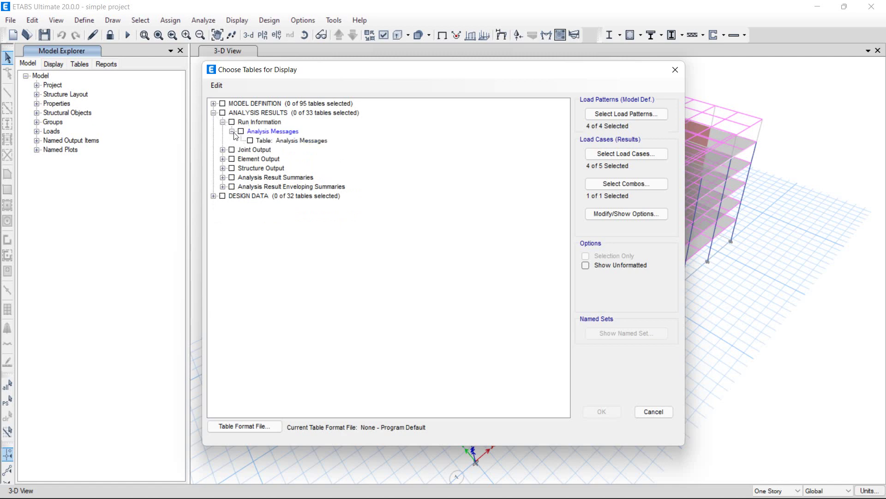
click(222, 122)
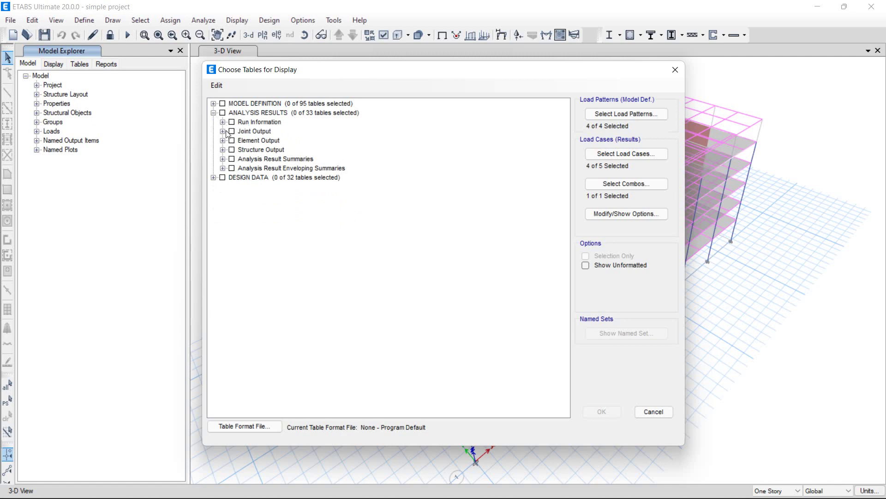
Step: Display the Joint Reactions table from the Reactions results under Joint Output, and enlarge it to full screen
click(223, 132)
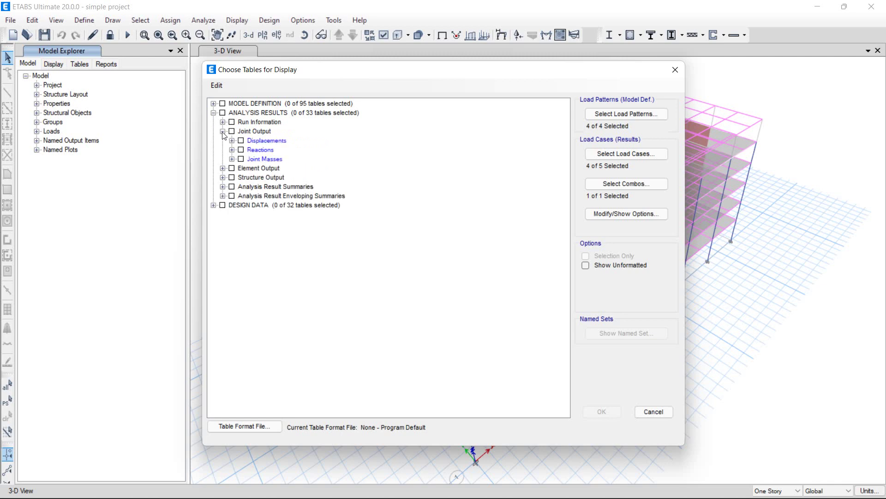
click(249, 140)
click(232, 150)
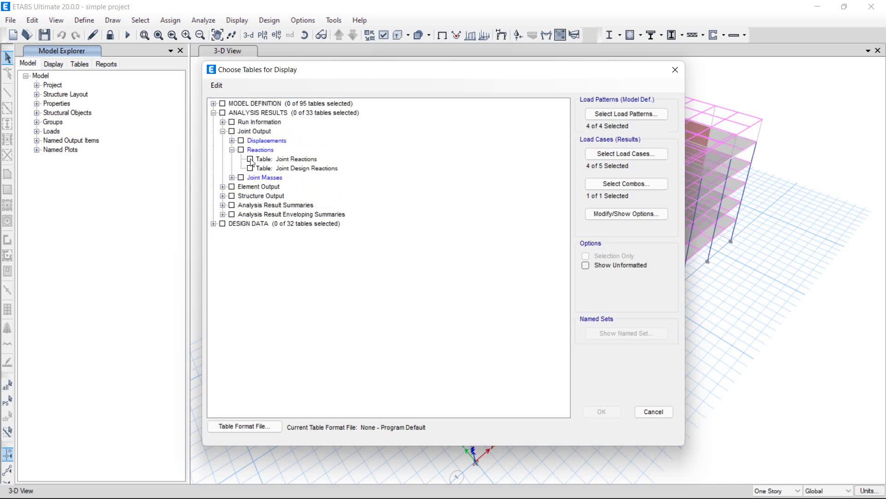
click(250, 159)
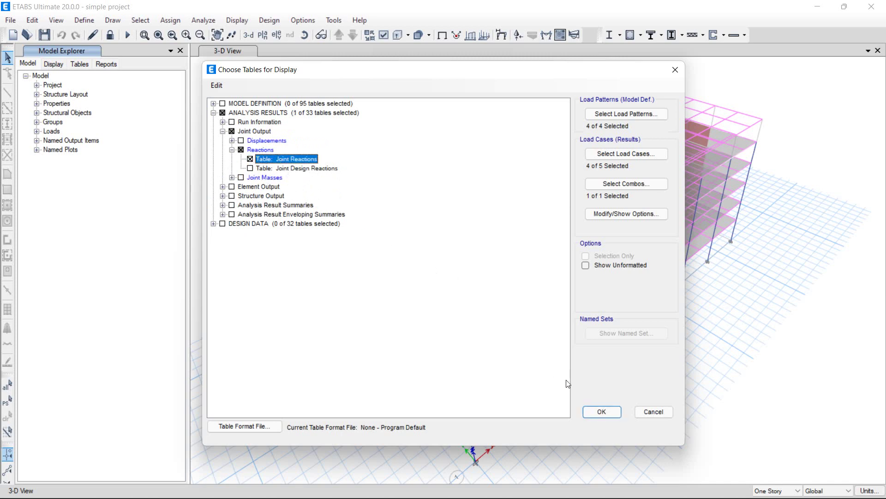
click(602, 411)
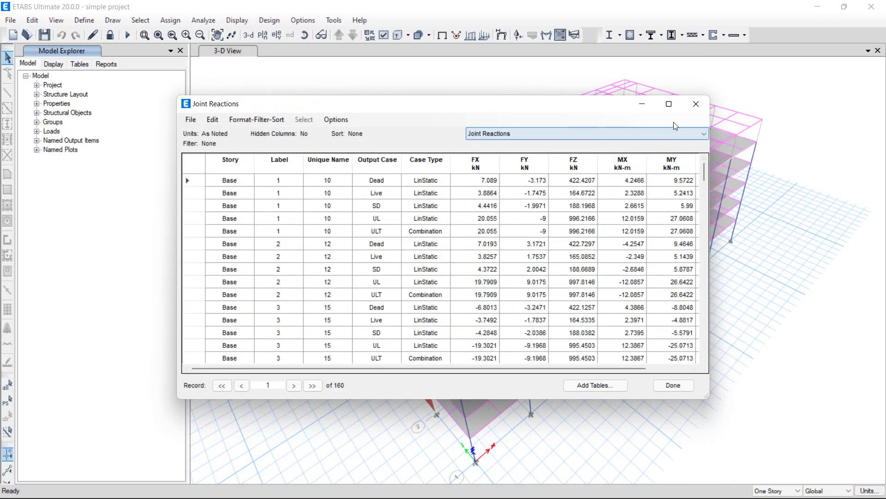
click(668, 103)
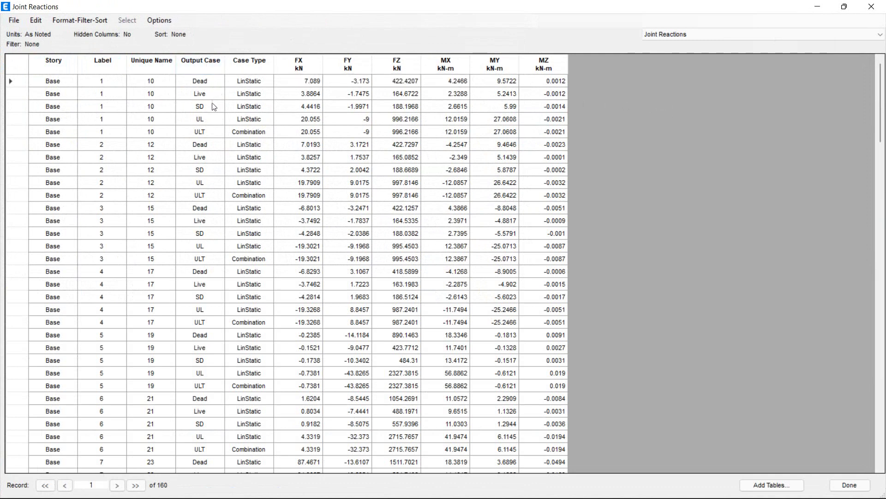
Step: Examine the Output Case and Case Type columns of the joint reactions for the load cases and combination
click(219, 67)
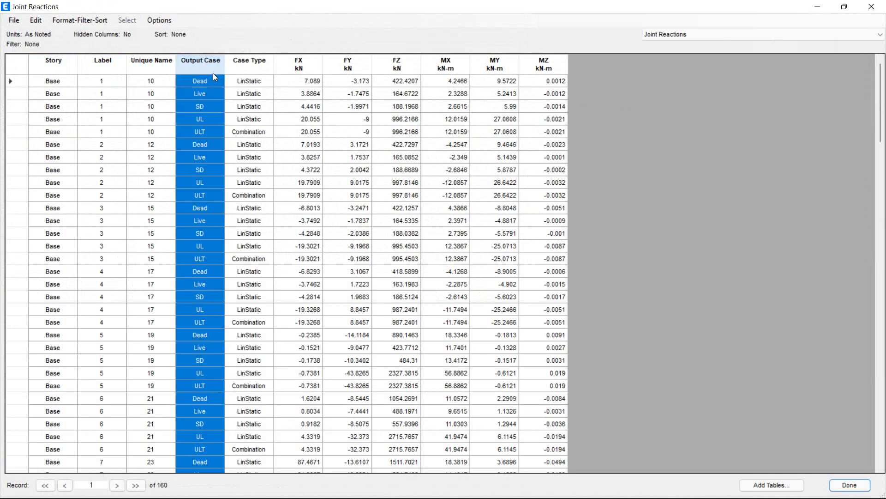
click(210, 80)
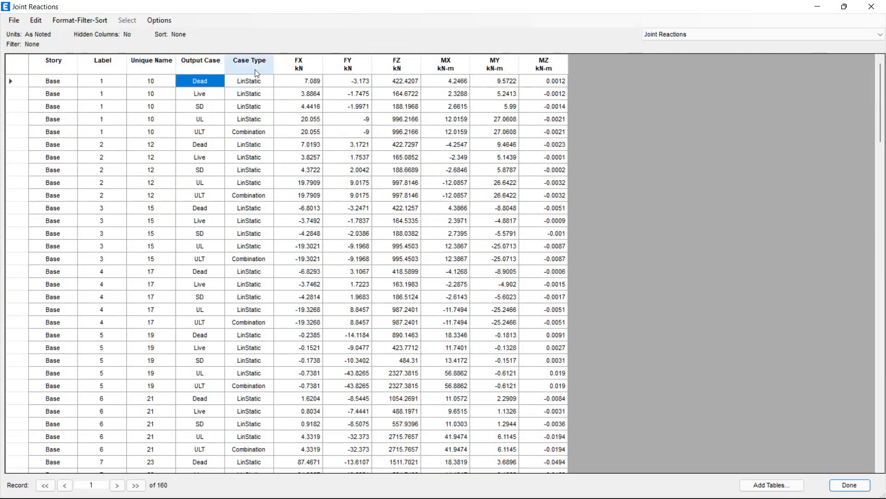
click(259, 95)
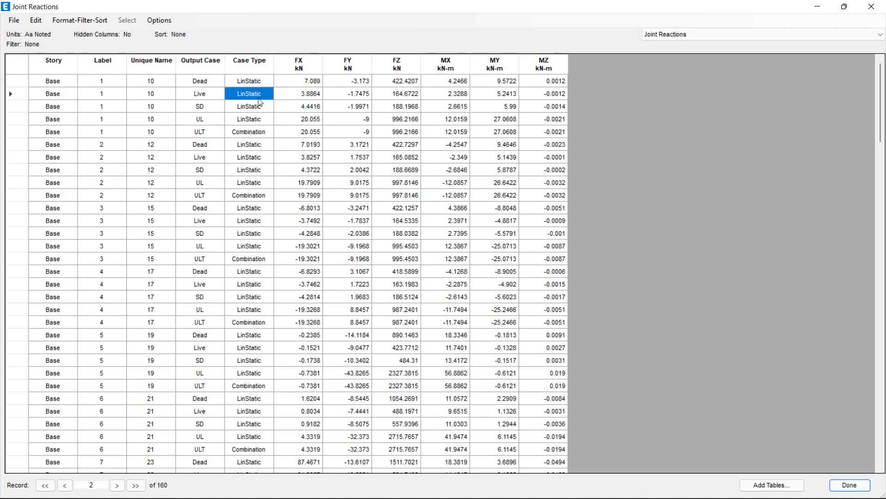
click(259, 133)
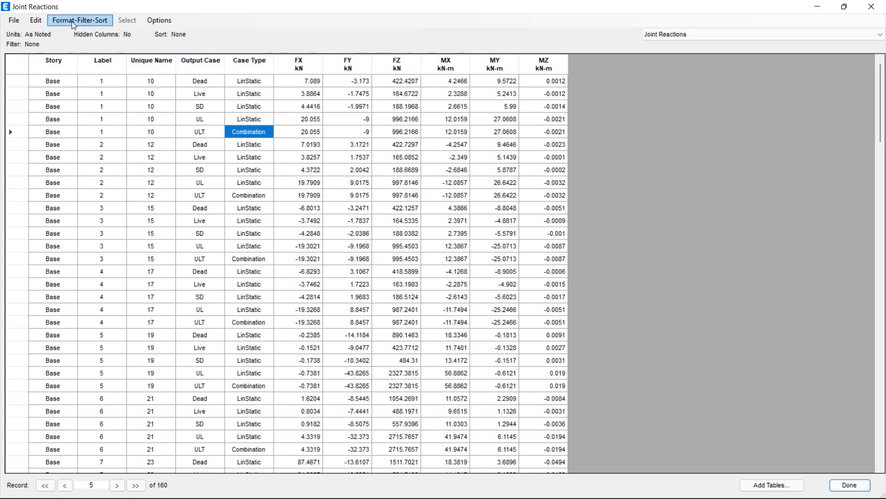
Step: Sort the Joint Reactions table by FZ in descending order
click(87, 21)
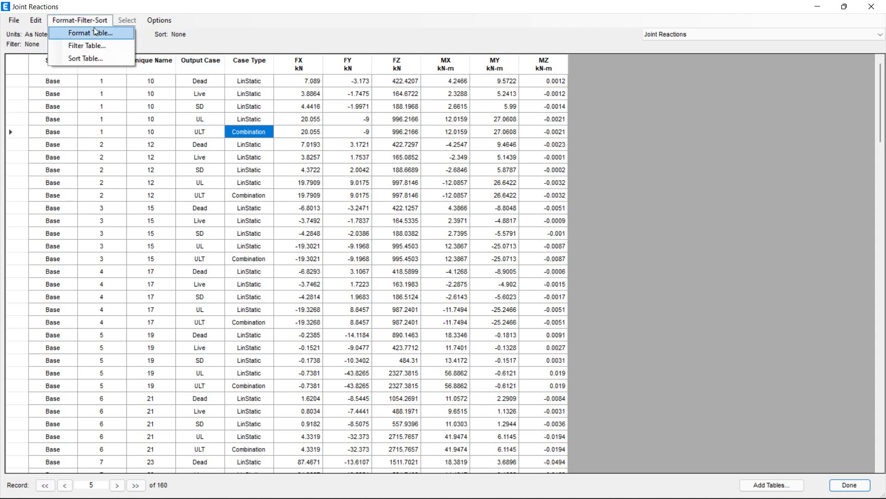
click(103, 60)
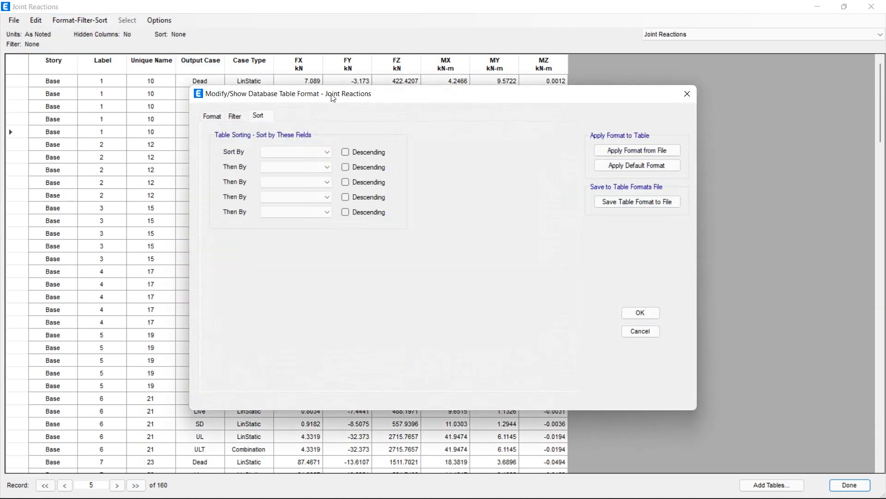
drag(330, 93, 643, 53)
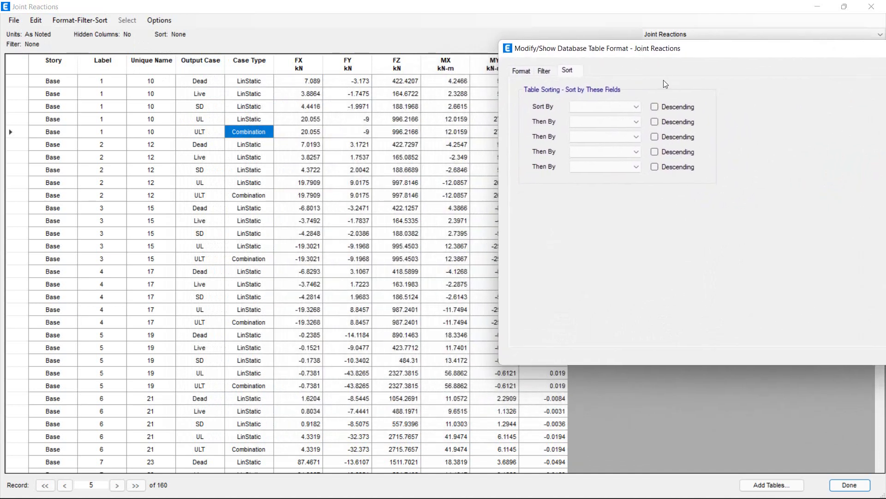
drag(746, 52, 639, 23)
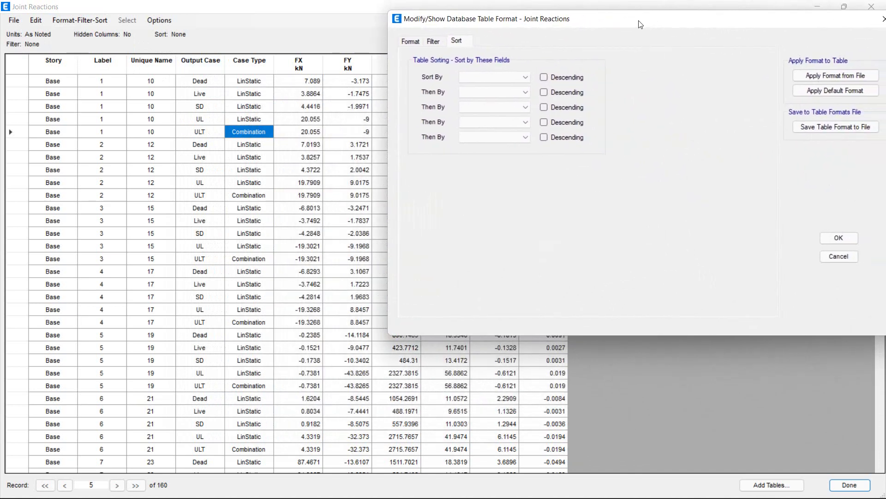
click(523, 74)
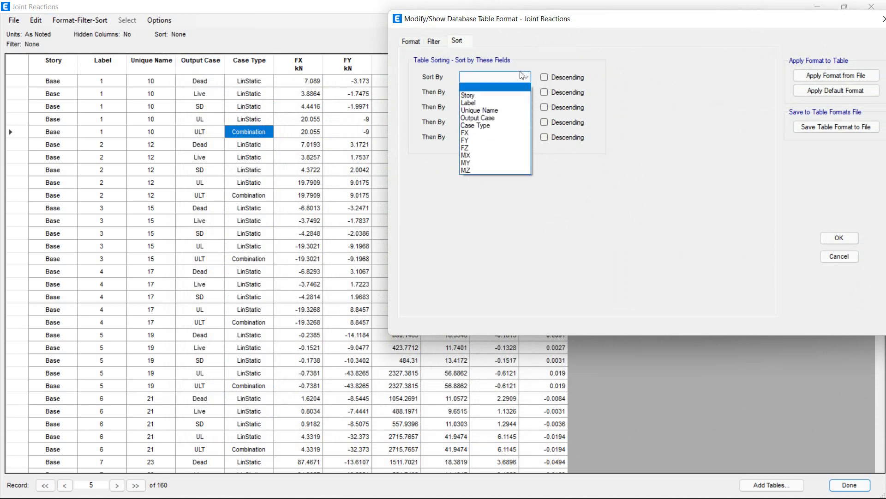
click(499, 152)
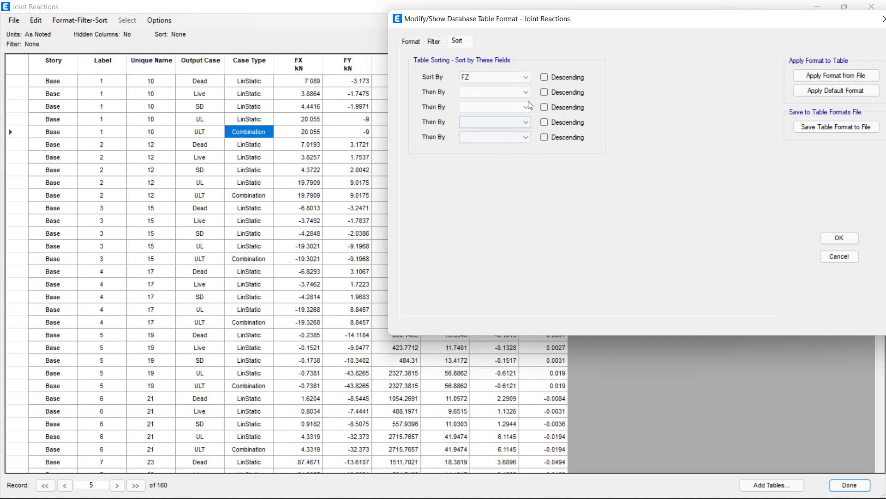
click(546, 77)
click(839, 238)
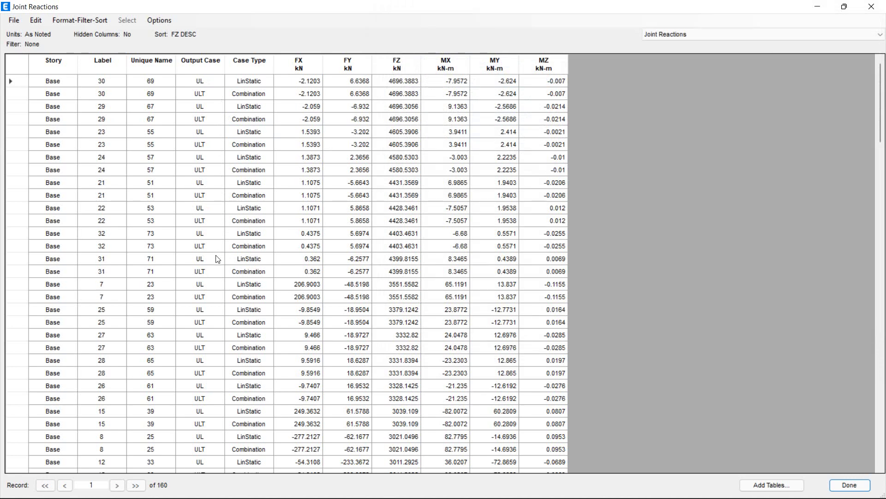
Step: Review the field visibility and alignment settings in the Joint Reactions table format, closing them without changes
click(76, 23)
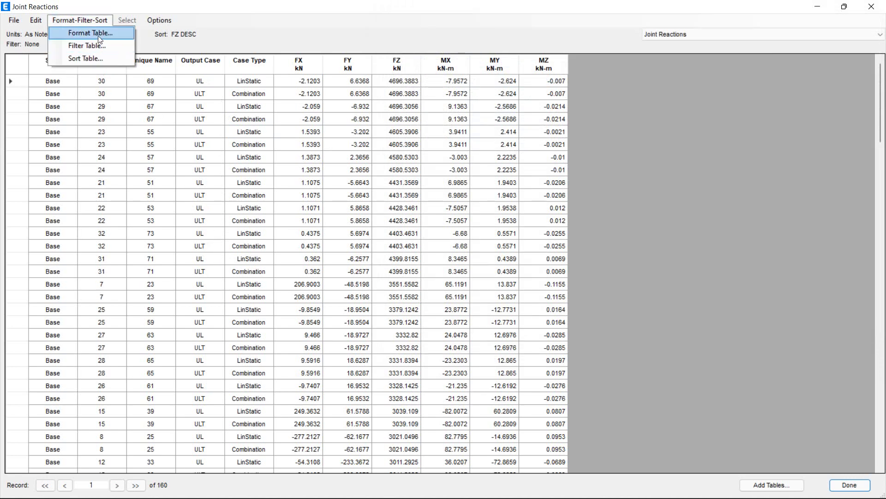
click(90, 38)
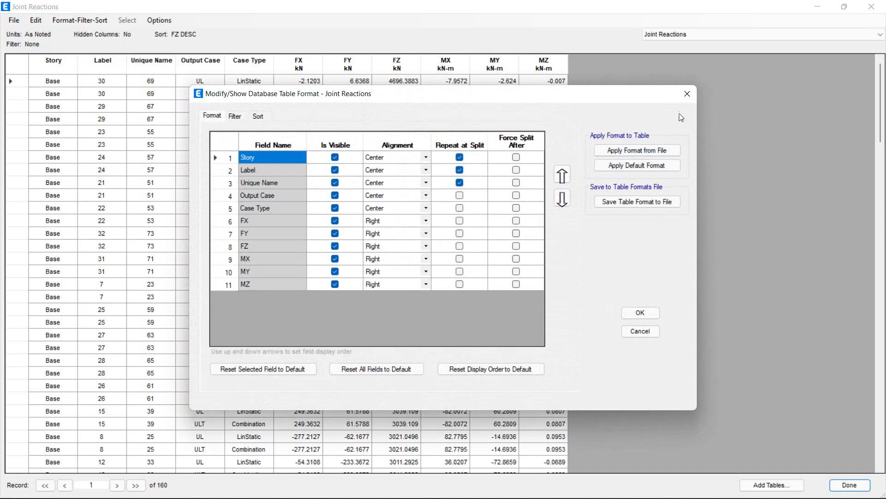
click(688, 94)
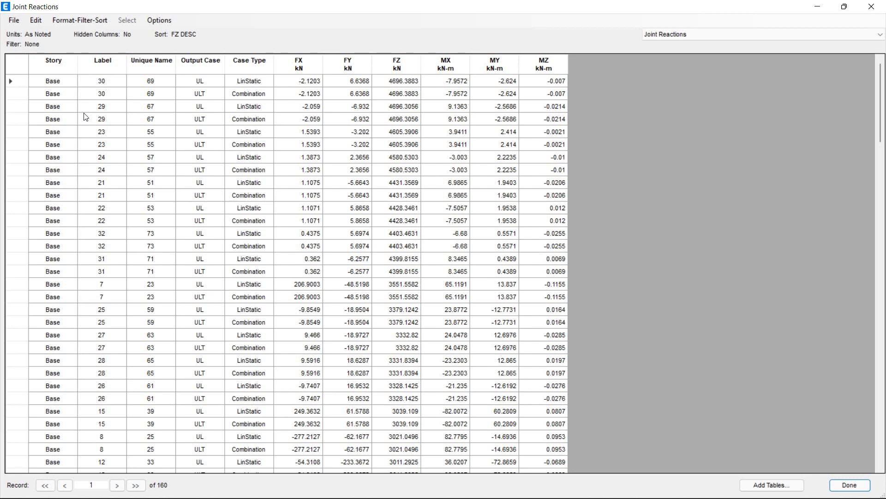
Step: Export the current Joint Reactions table to Excel, switch to the exported workbook and maximize its window
click(14, 21)
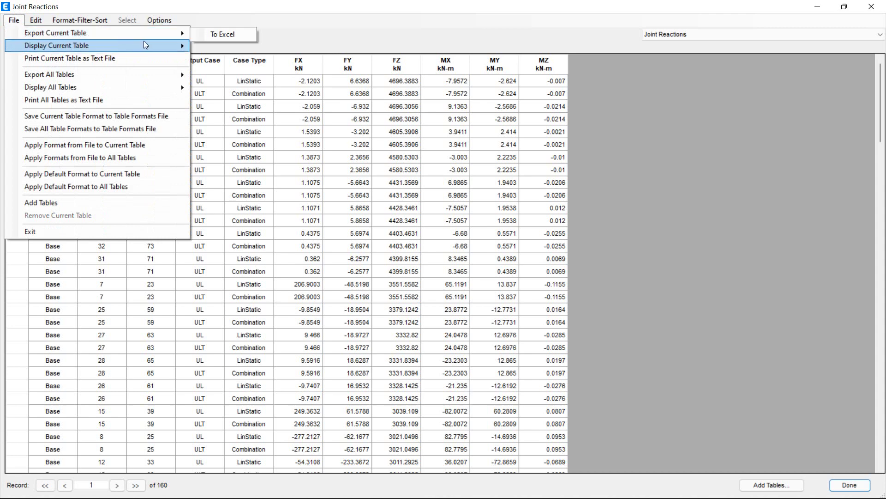
click(217, 34)
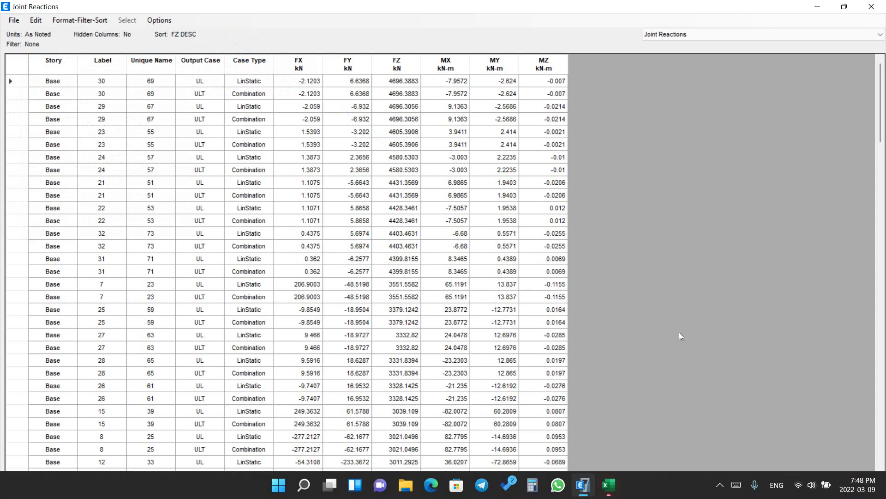
click(618, 487)
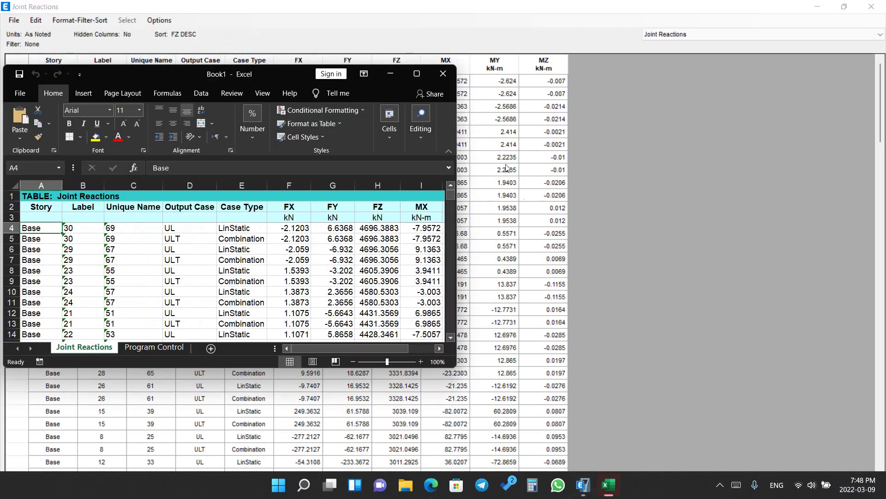
click(420, 68)
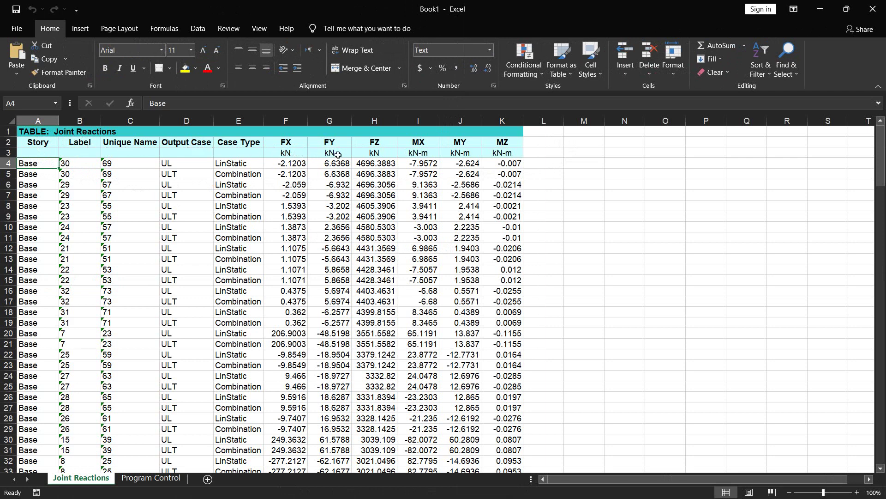
Step: Examine the exported FZ values and output cases throughout the Joint Reactions sheet, returning to its first rows
drag(378, 166, 379, 258)
click(380, 269)
scroll(381, 268, down, 5)
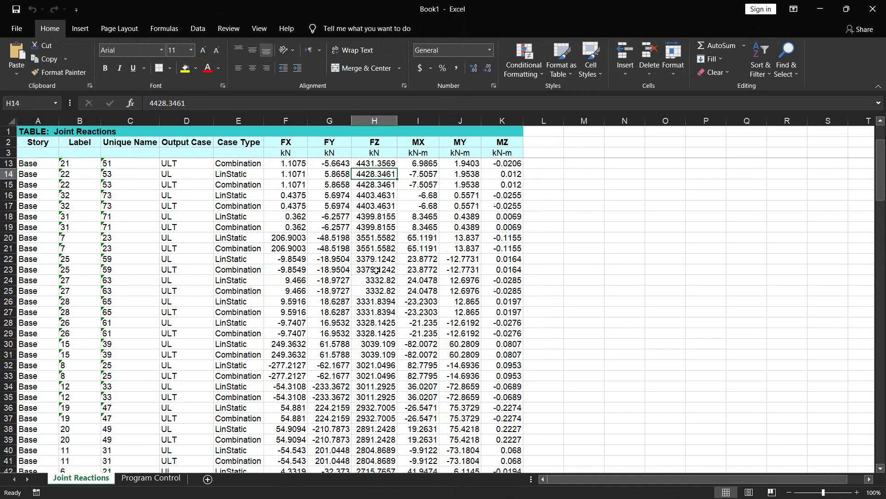
scroll(381, 268, up, 5)
scroll(380, 268, down, 16)
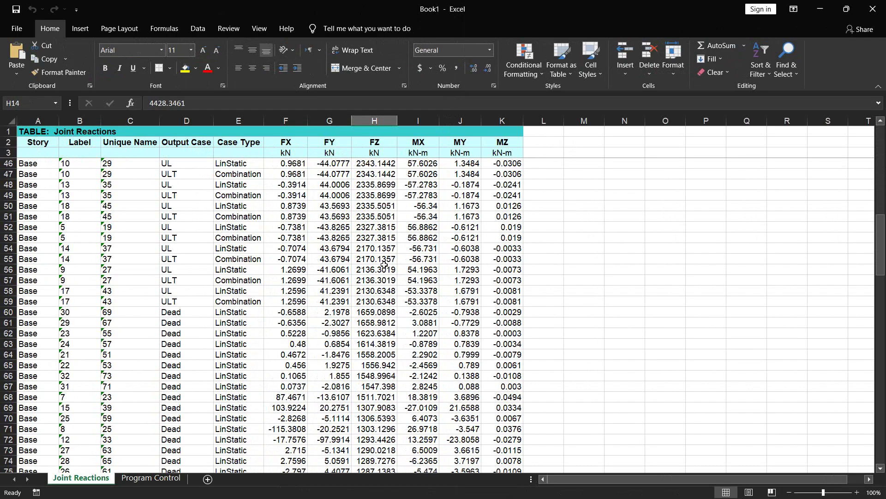
scroll(337, 251, up, 1)
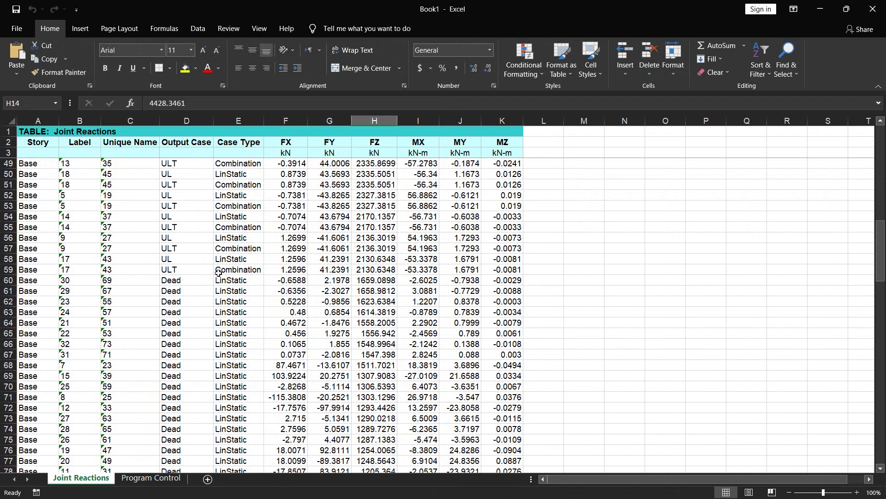
drag(152, 278, 184, 279)
scroll(349, 238, down, 4)
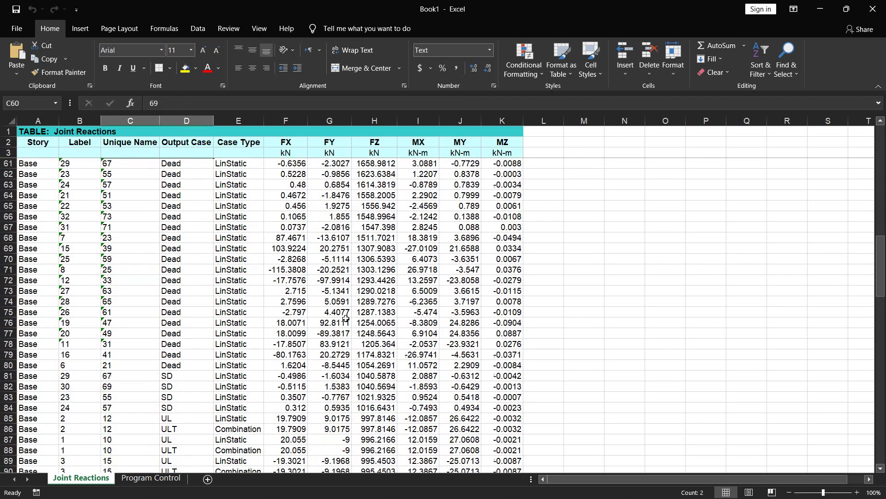
scroll(370, 212, up, 19)
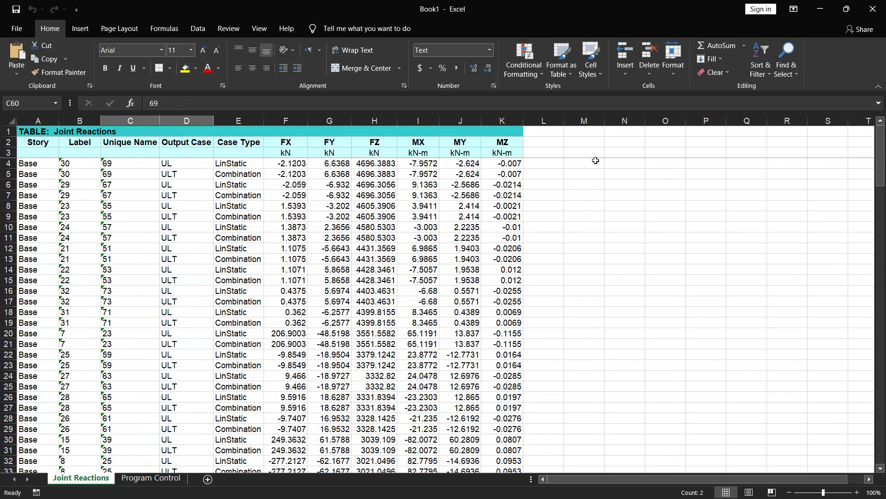
Step: Close the exported workbook without saving it and close the Joint Reactions table in ETABS
click(873, 9)
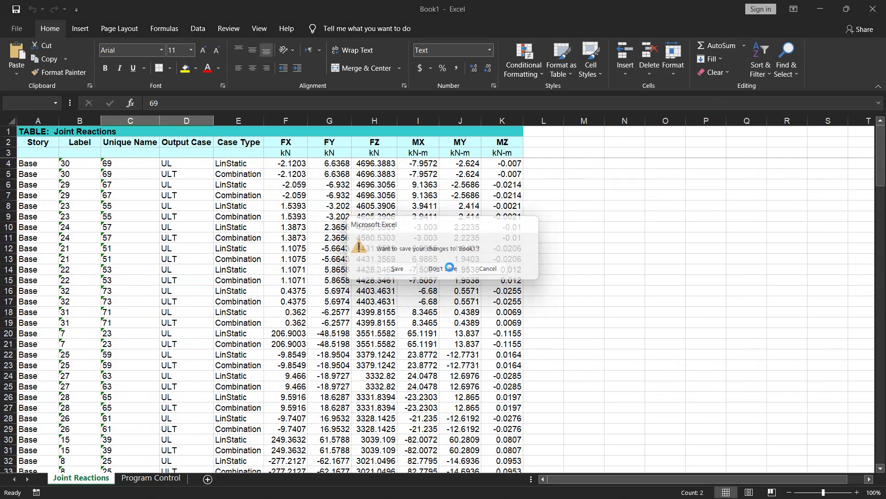
click(445, 269)
click(871, 7)
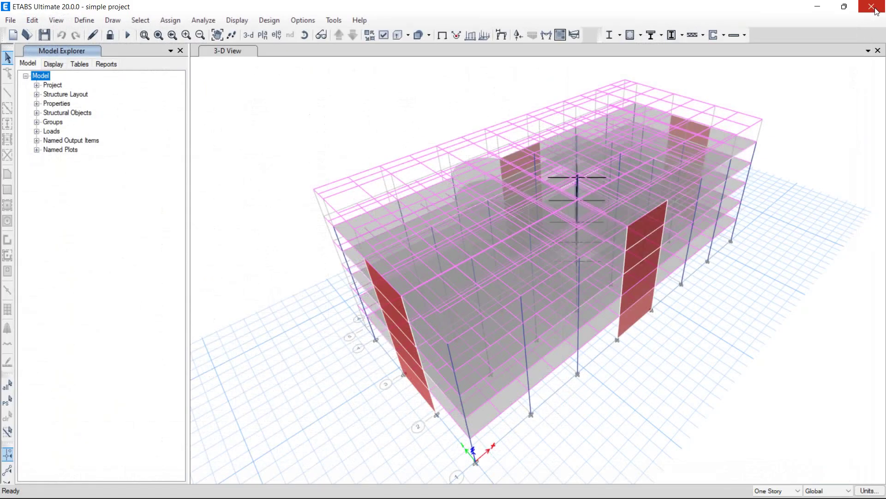
Step: Reopen the selection of tables for display and clear the Joint Output selection, collapsing the Analysis Results group
click(239, 21)
click(330, 317)
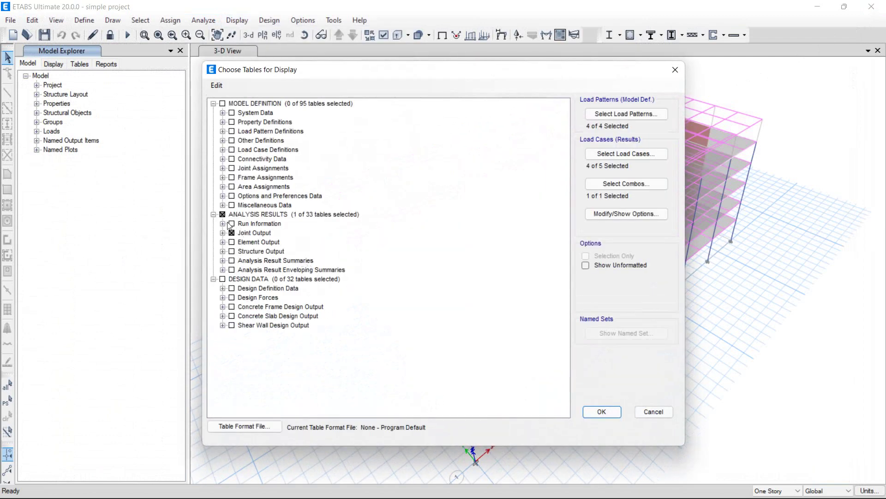
click(231, 233)
click(232, 233)
click(214, 214)
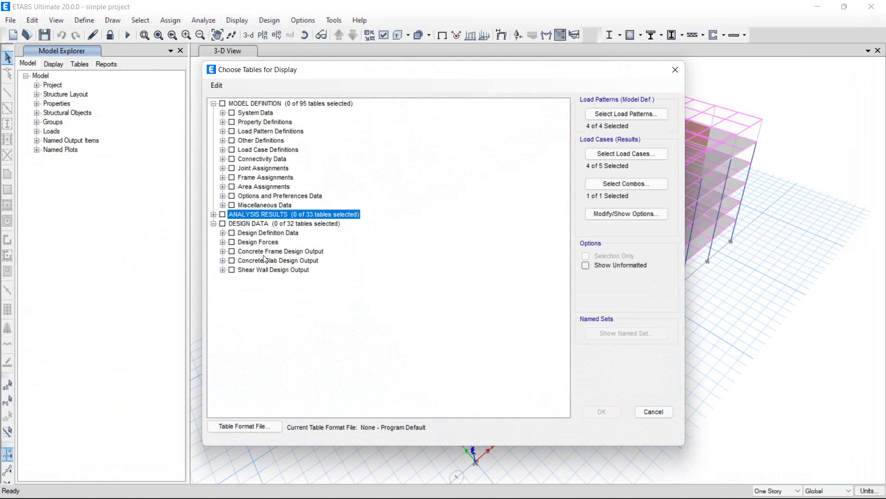
Step: Display the Concrete Column Design Summary - ACI 318-11 table from the concrete frame summary data and maximize its window
click(222, 251)
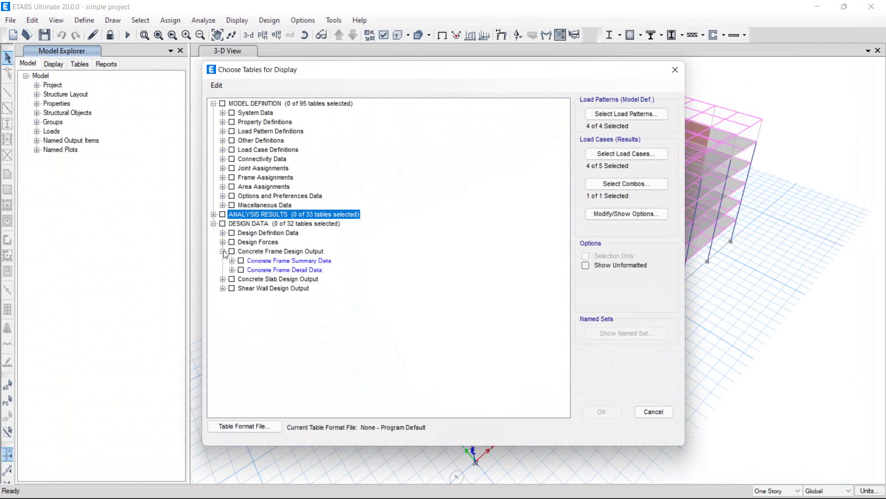
click(232, 260)
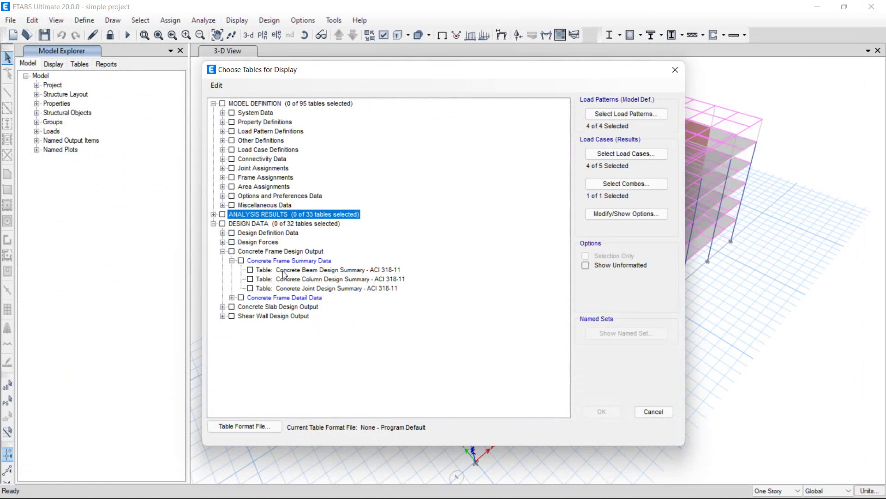
click(250, 279)
click(600, 411)
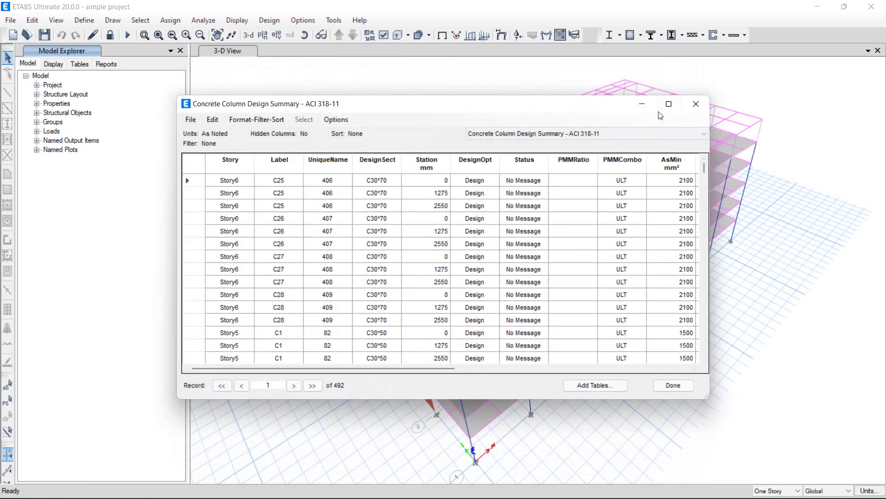
click(668, 104)
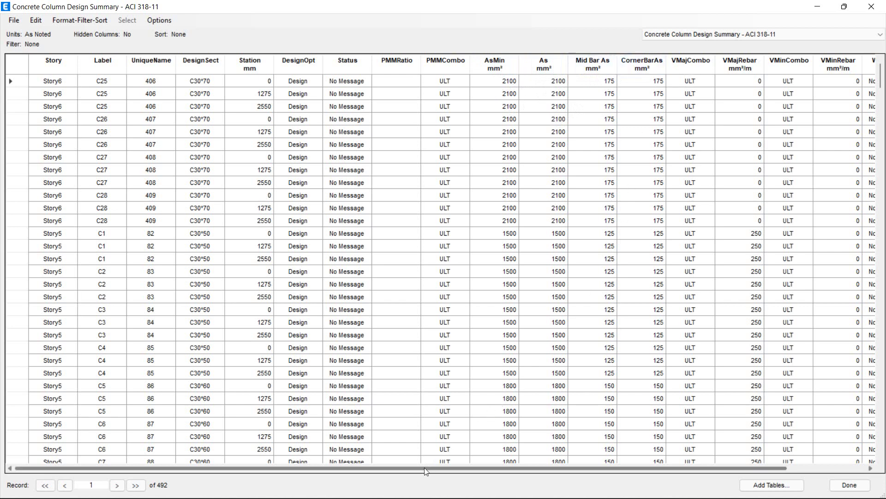
Step: Examine the shear rebar, WarnMsg and ErrMsg columns of the column design summary down through the Story5 columns
drag(426, 468, 706, 468)
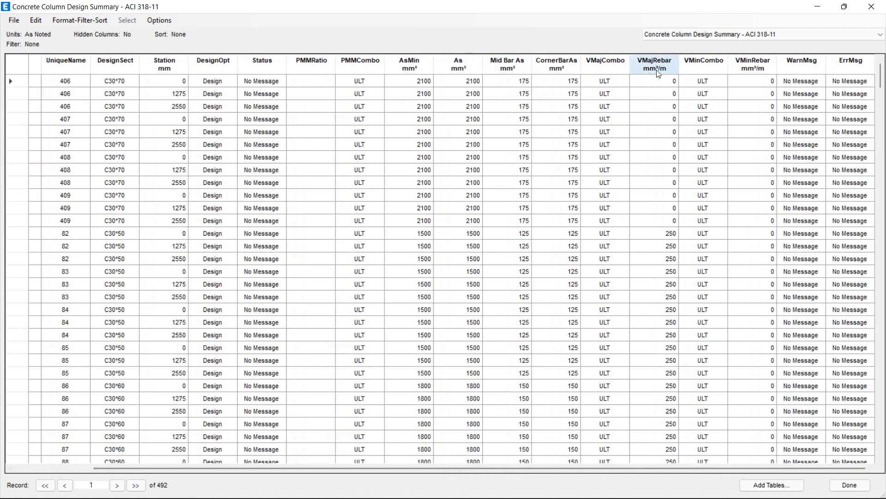
click(851, 86)
drag(852, 116, 857, 160)
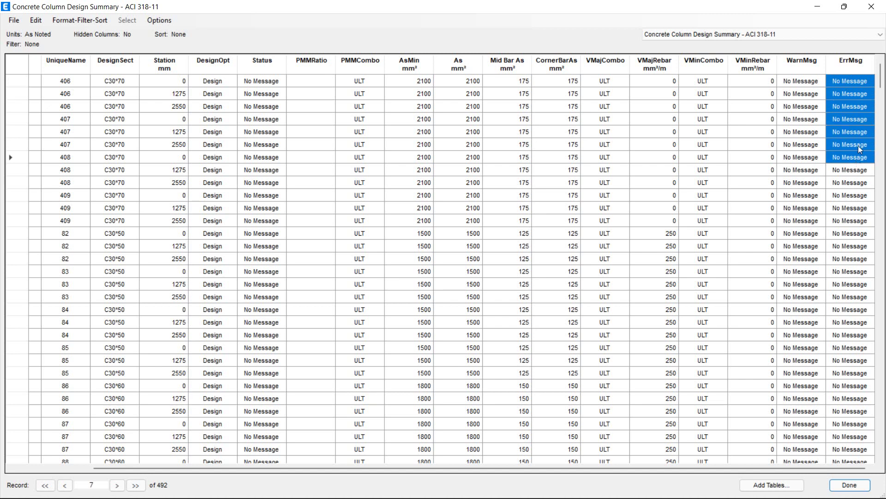
click(798, 64)
click(807, 96)
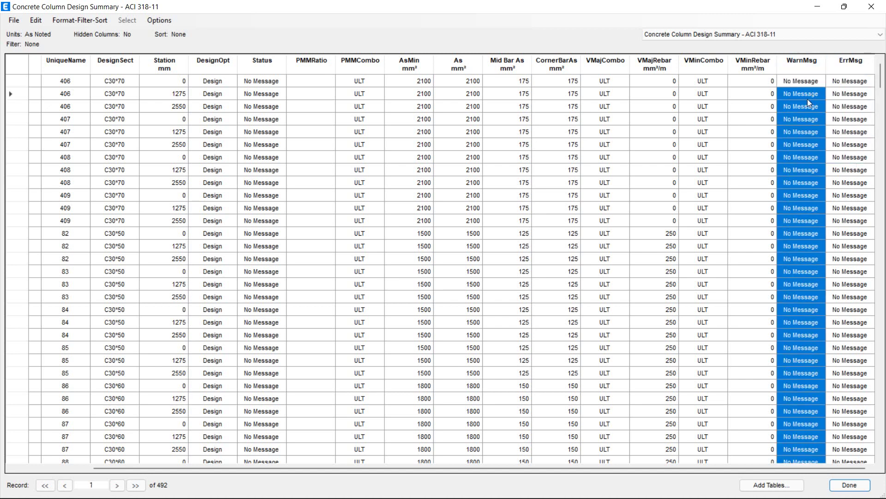
scroll(799, 161, down, 14)
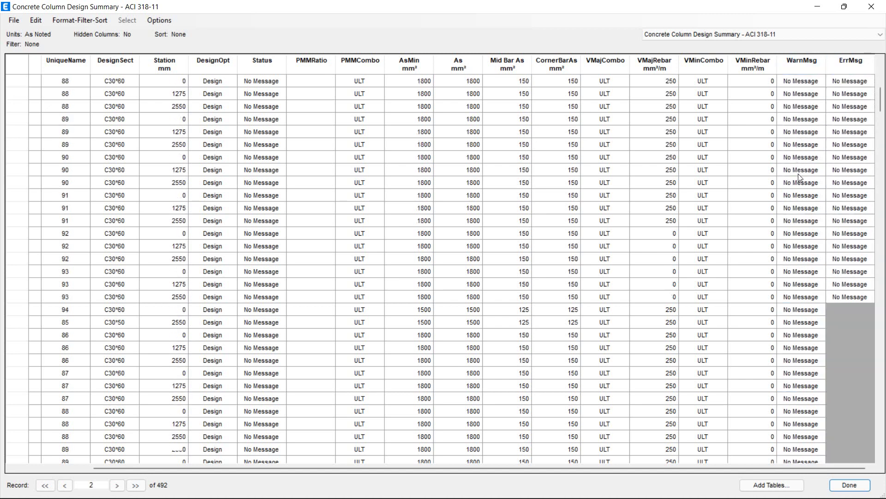
scroll(799, 183, down, 1)
click(800, 196)
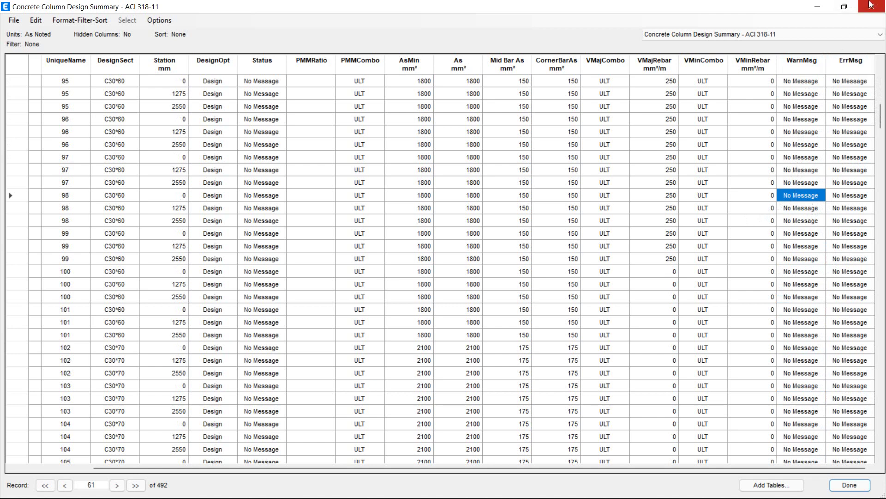
Step: Review the print options and the export and display formats offered for all tables, and close the column design summary
click(154, 21)
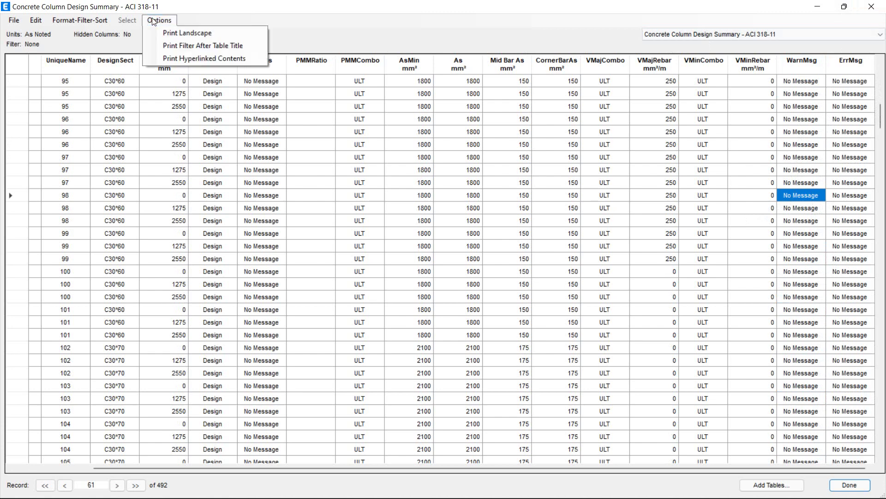
click(153, 21)
click(15, 21)
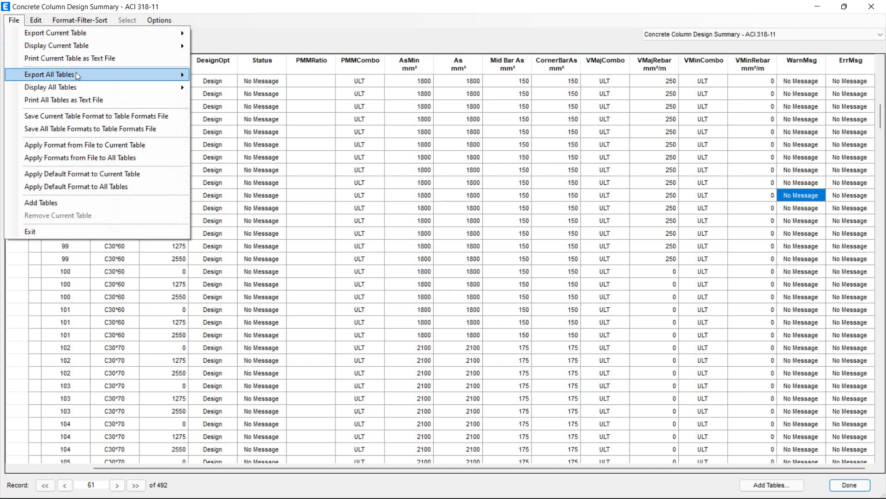
mouse_move(76, 73)
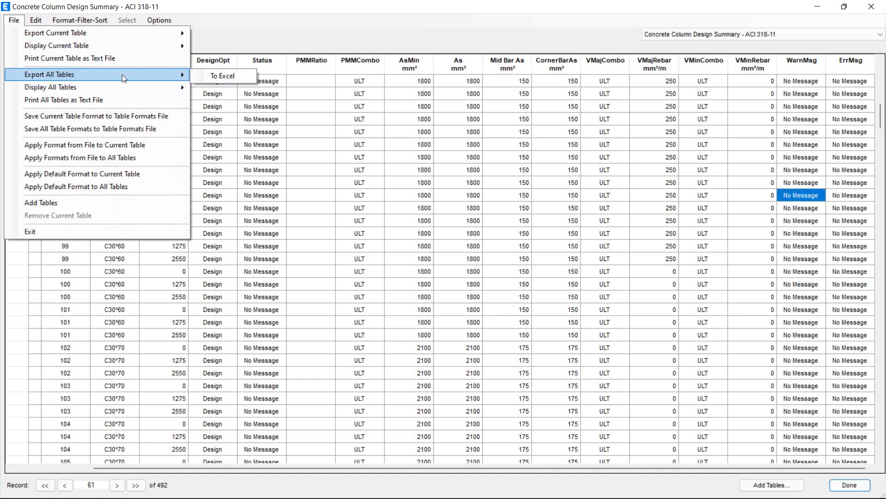
mouse_move(127, 92)
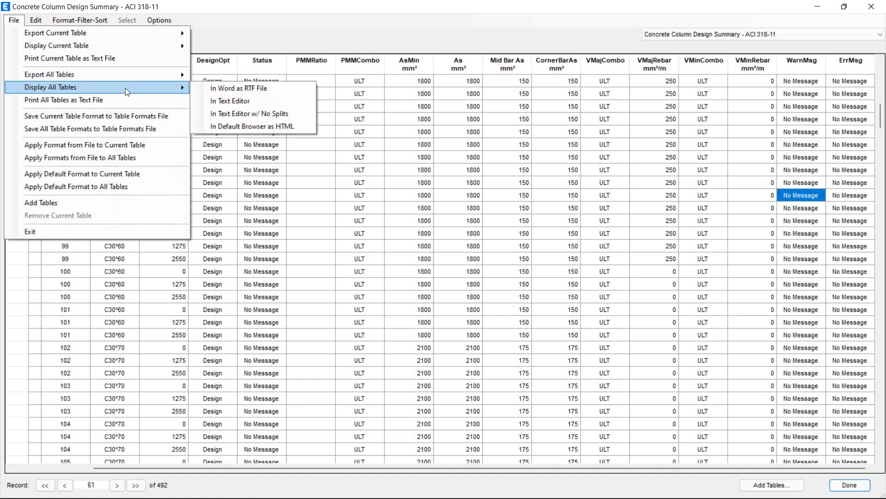
click(207, 100)
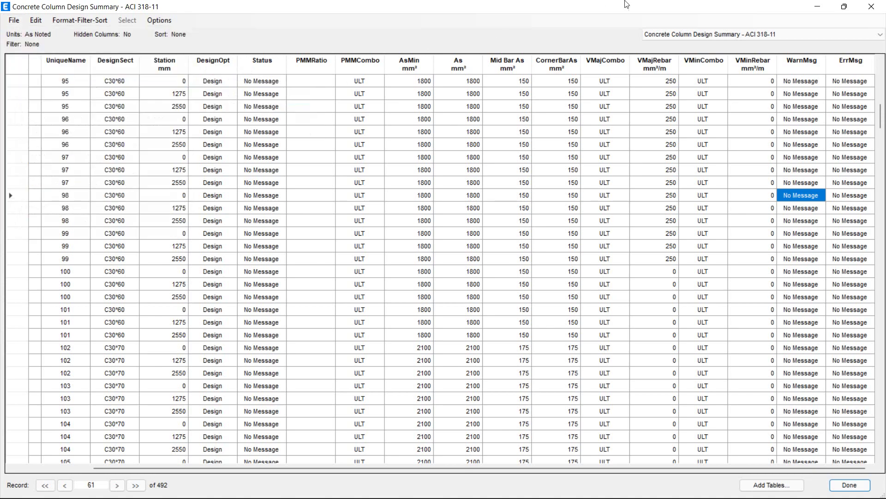
click(872, 6)
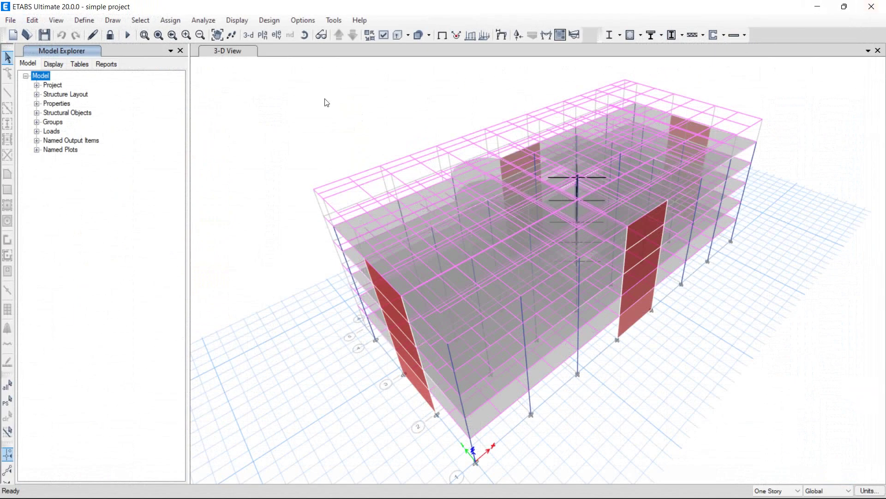